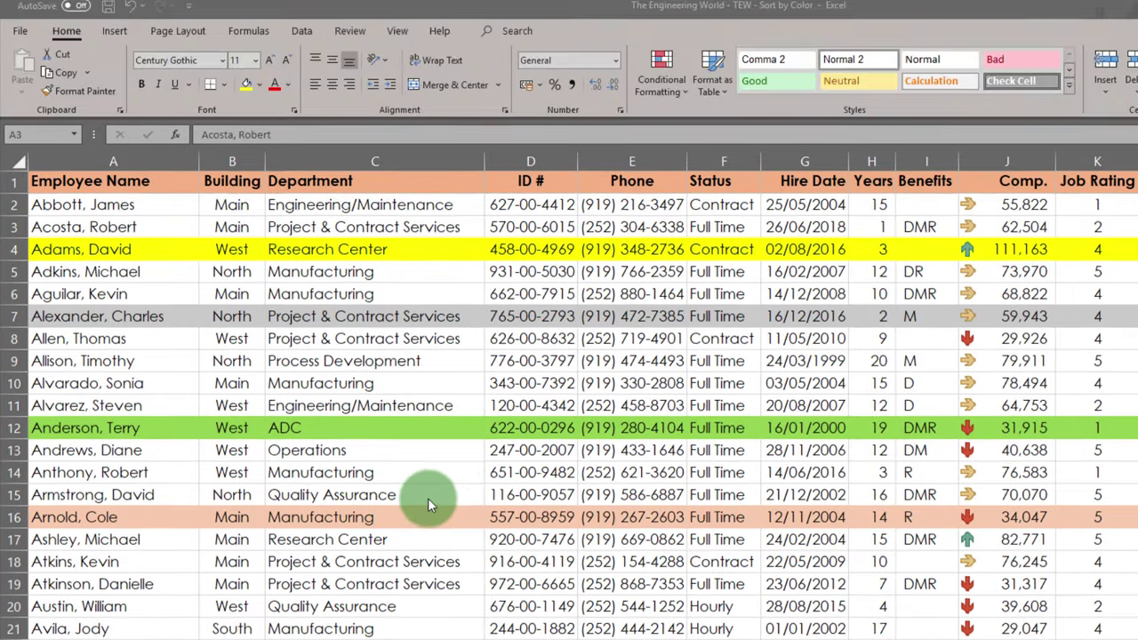
- Review the employee list and check the Comp values in rows 3 and 5
scroll(427, 497, down, 4)
scroll(428, 505, down, 3)
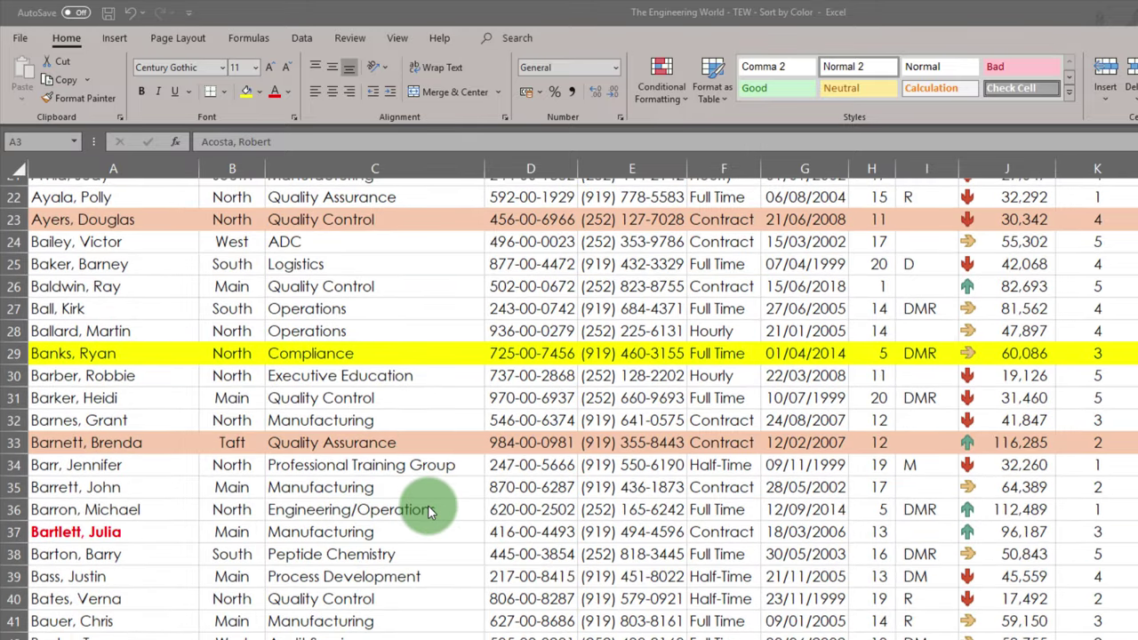
scroll(427, 505, down, 1)
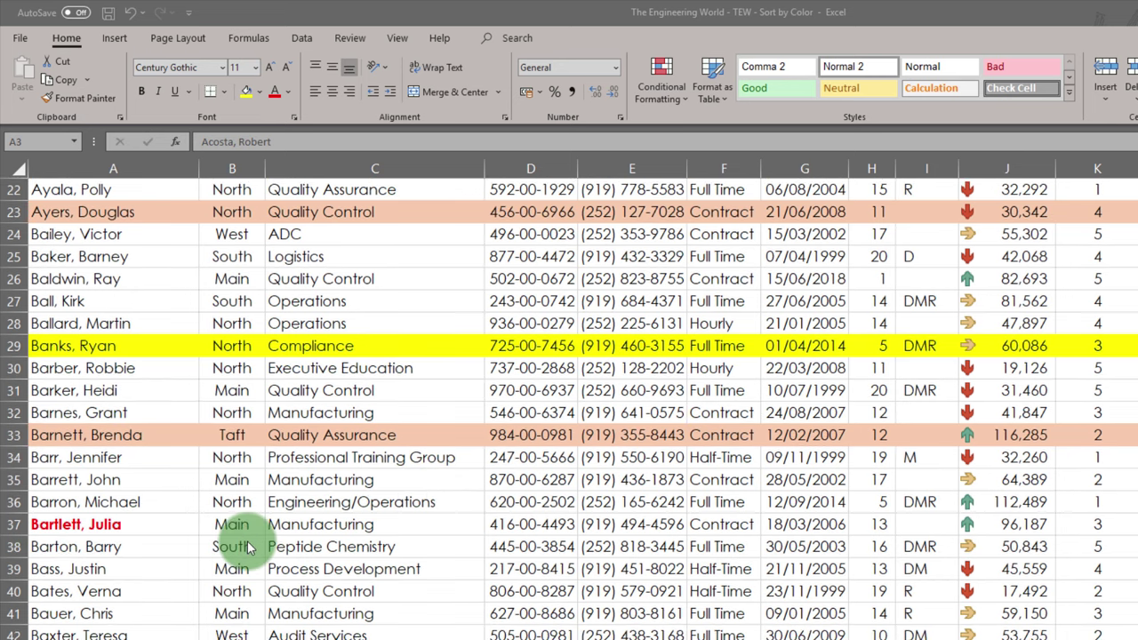
scroll(247, 547, down, 4)
scroll(248, 547, down, 3)
scroll(247, 547, up, 10)
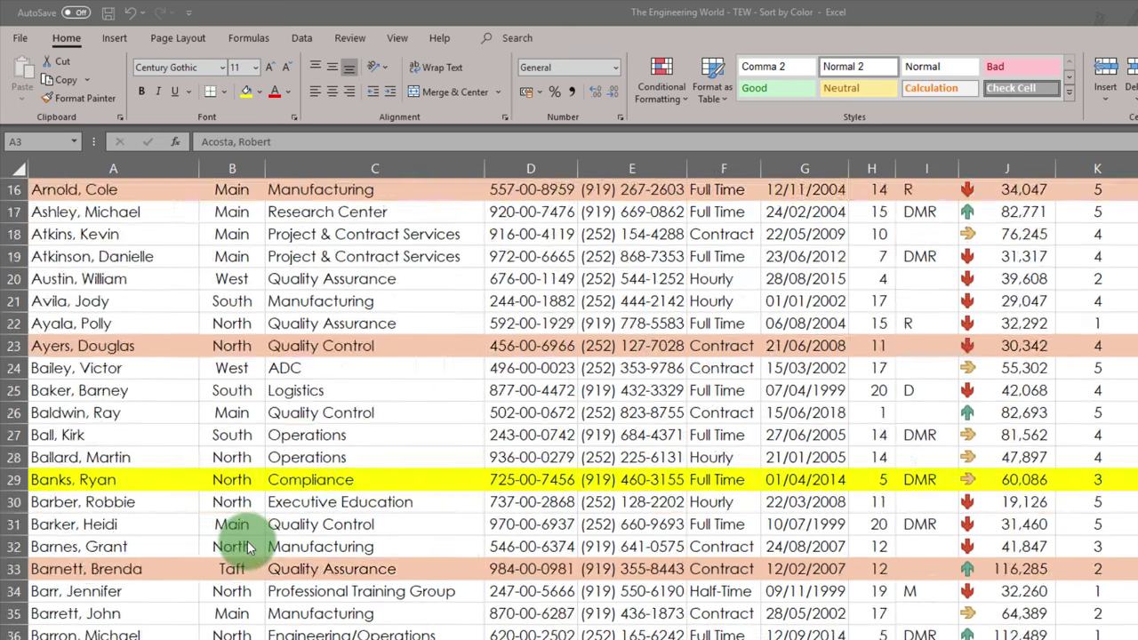
scroll(249, 549, up, 4)
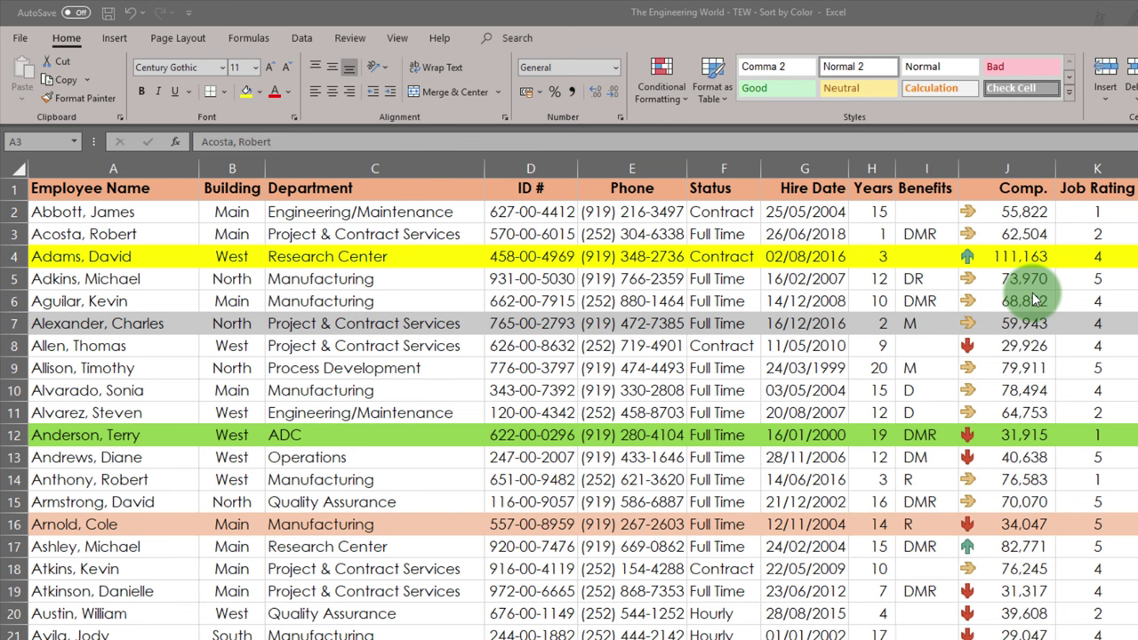
click(1025, 236)
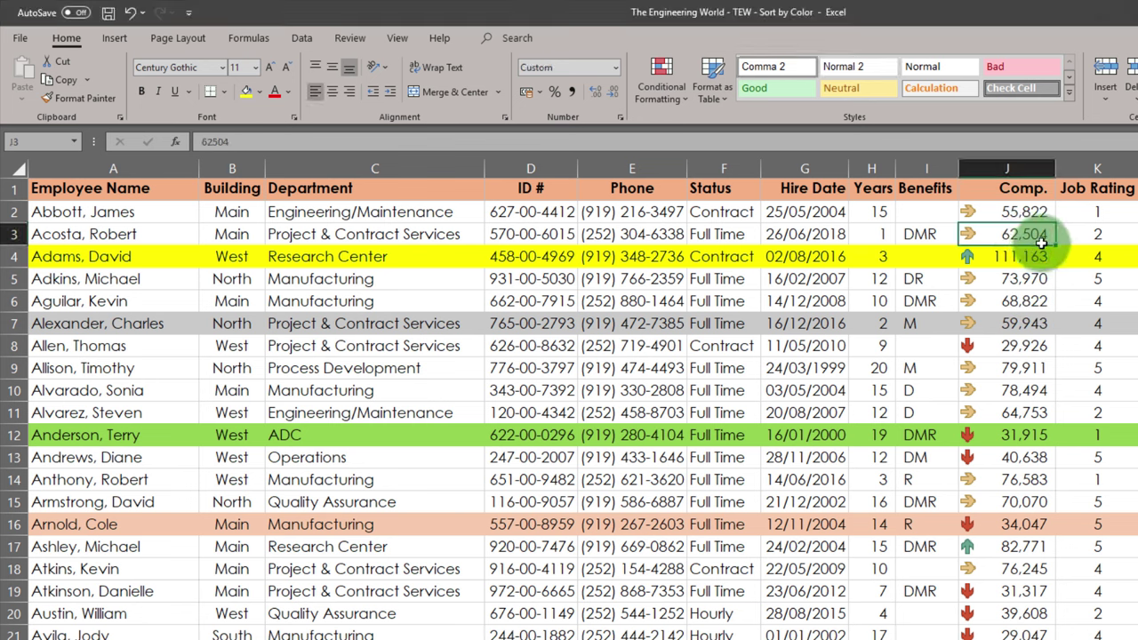
click(1040, 279)
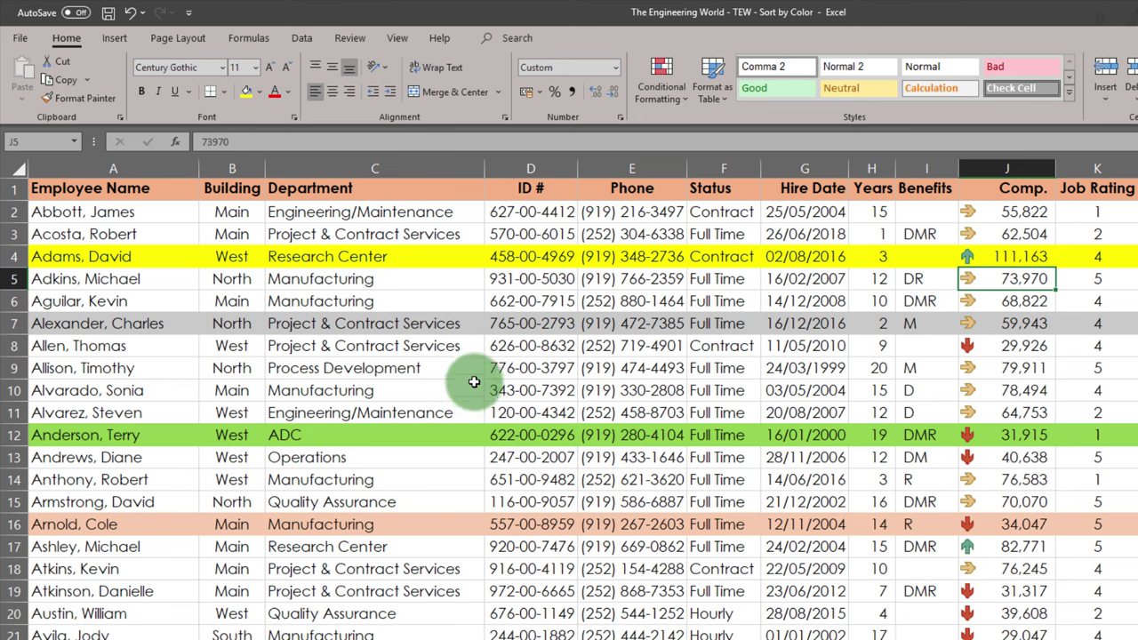
- Select the whole employee data range with Ctrl+A to check its extent, then deselect
click(436, 299)
key(ctrl+a)
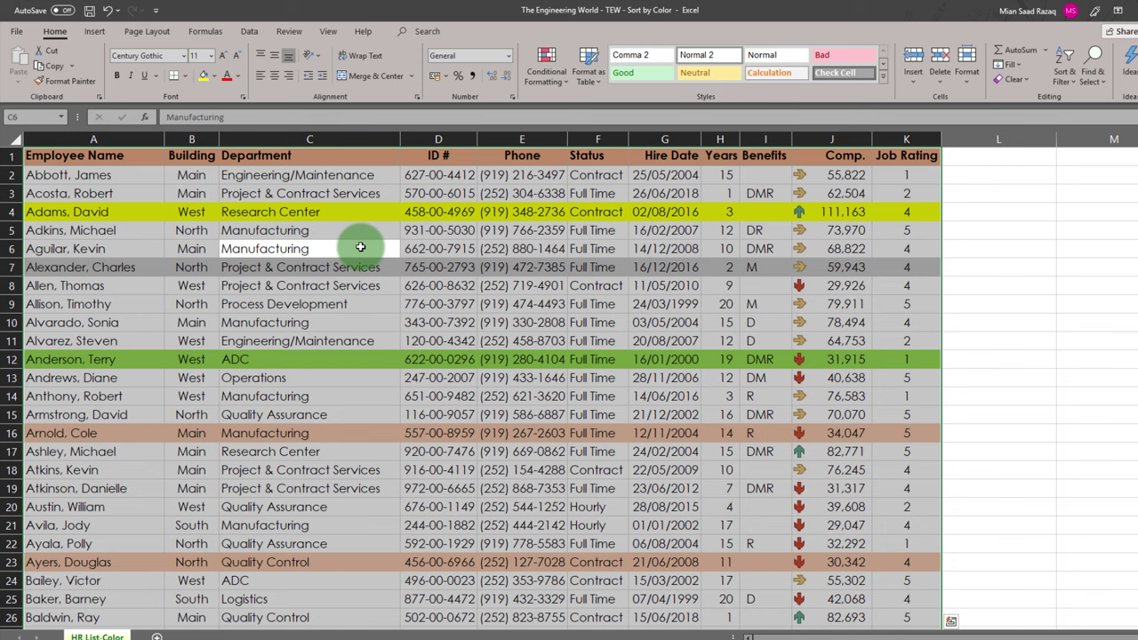
key(ctrl+period)
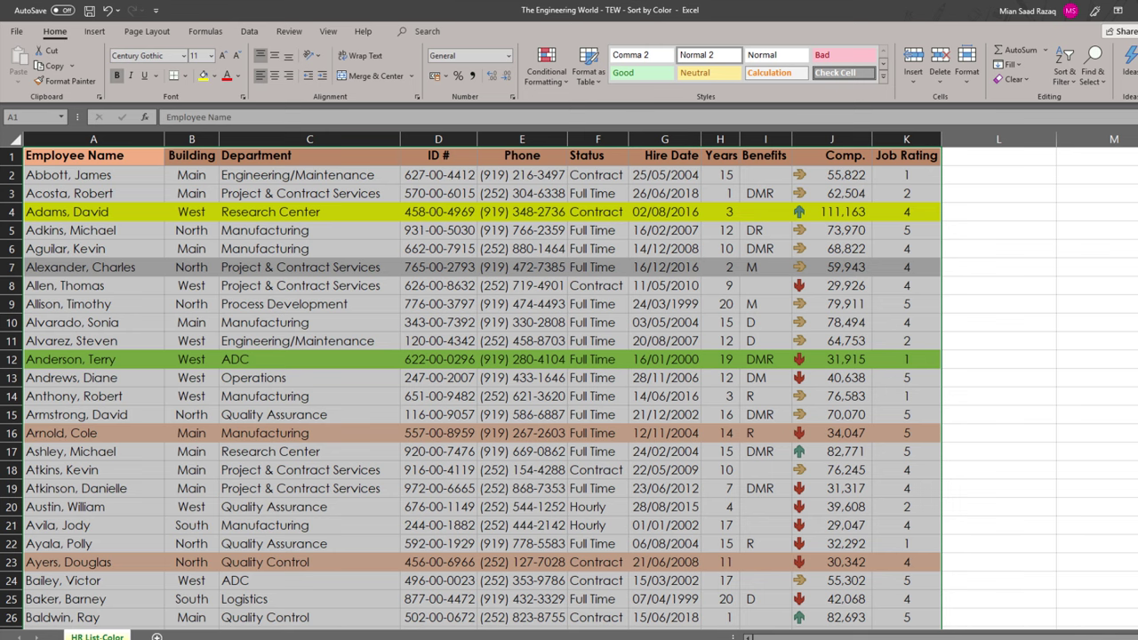
scroll(569, 388, down, 20)
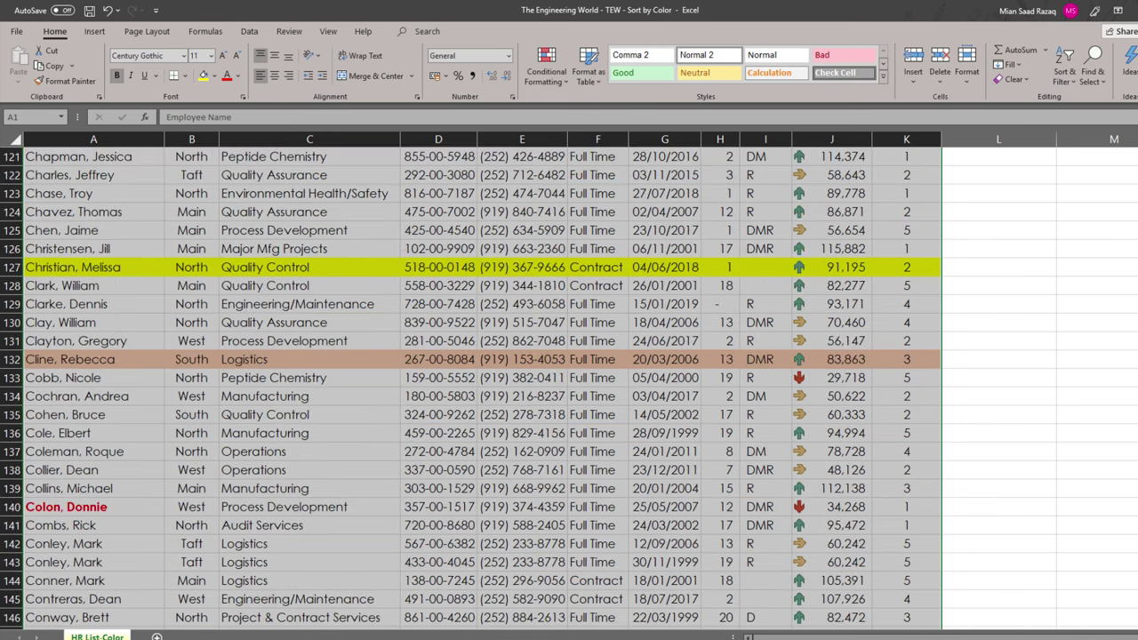
scroll(569, 388, down, 20)
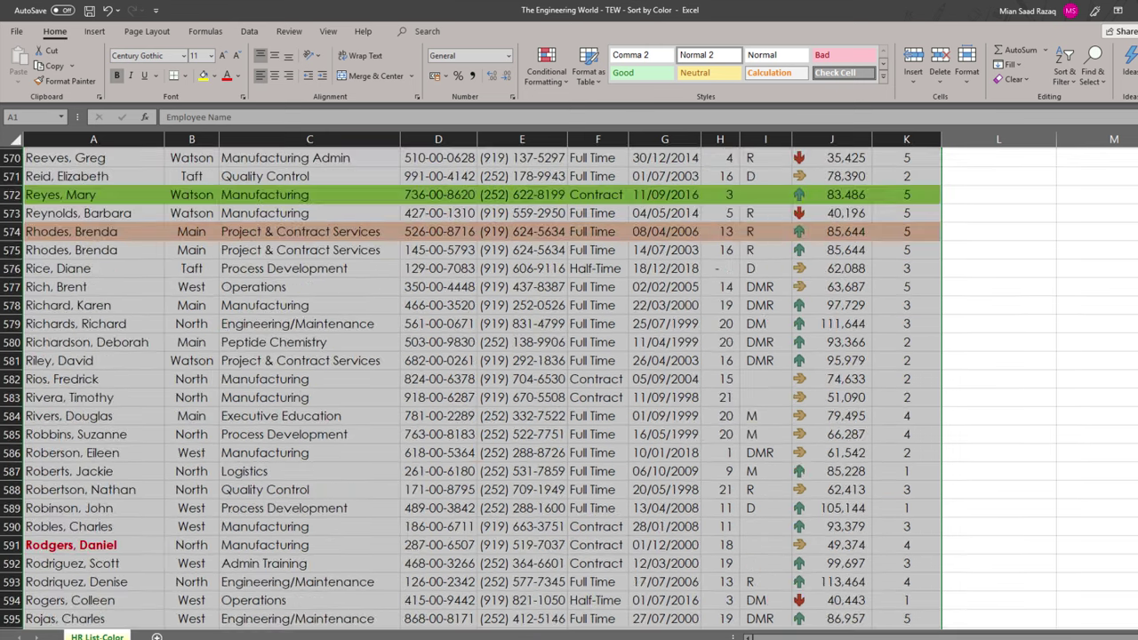
scroll(569, 388, down, 20)
scroll(569, 388, down, 7)
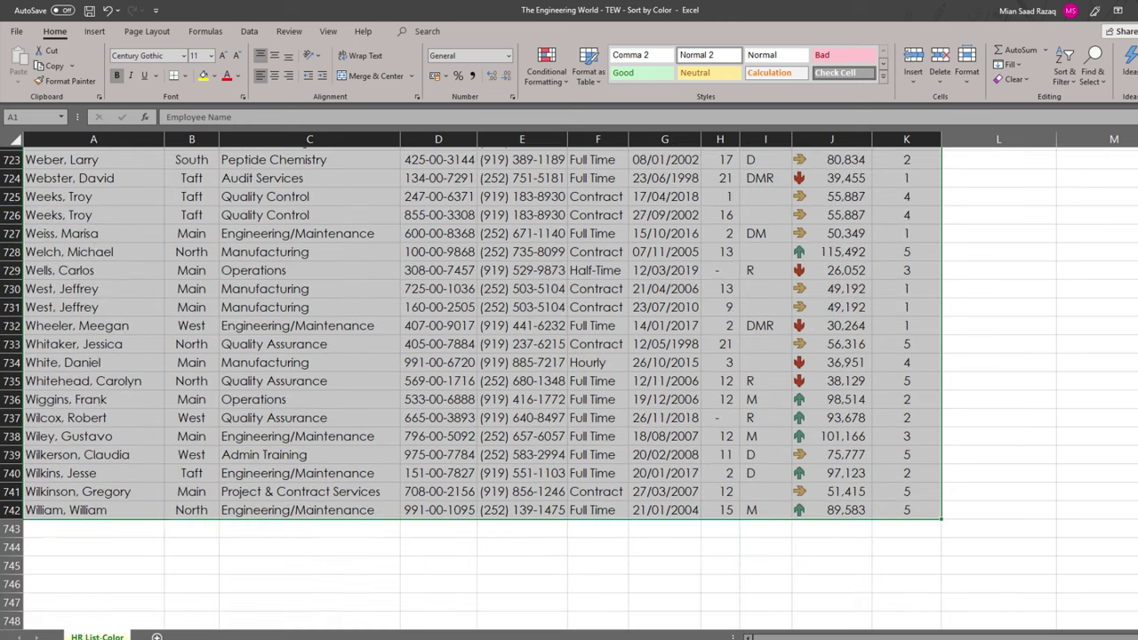
scroll(569, 388, up, 20)
scroll(569, 388, up, 20)
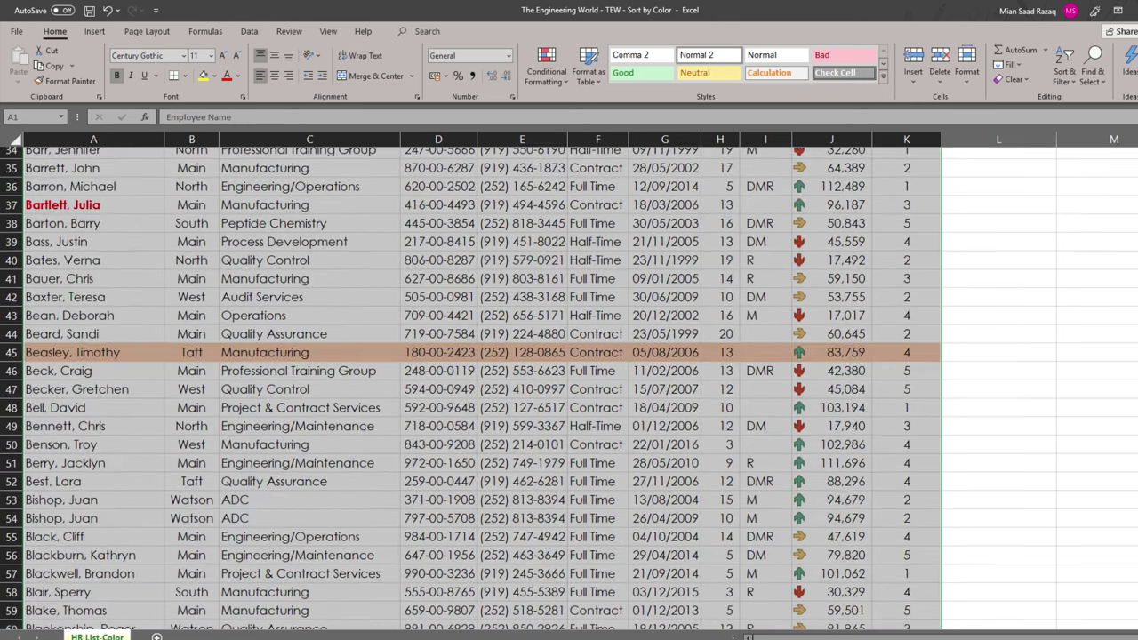
scroll(569, 388, up, 11)
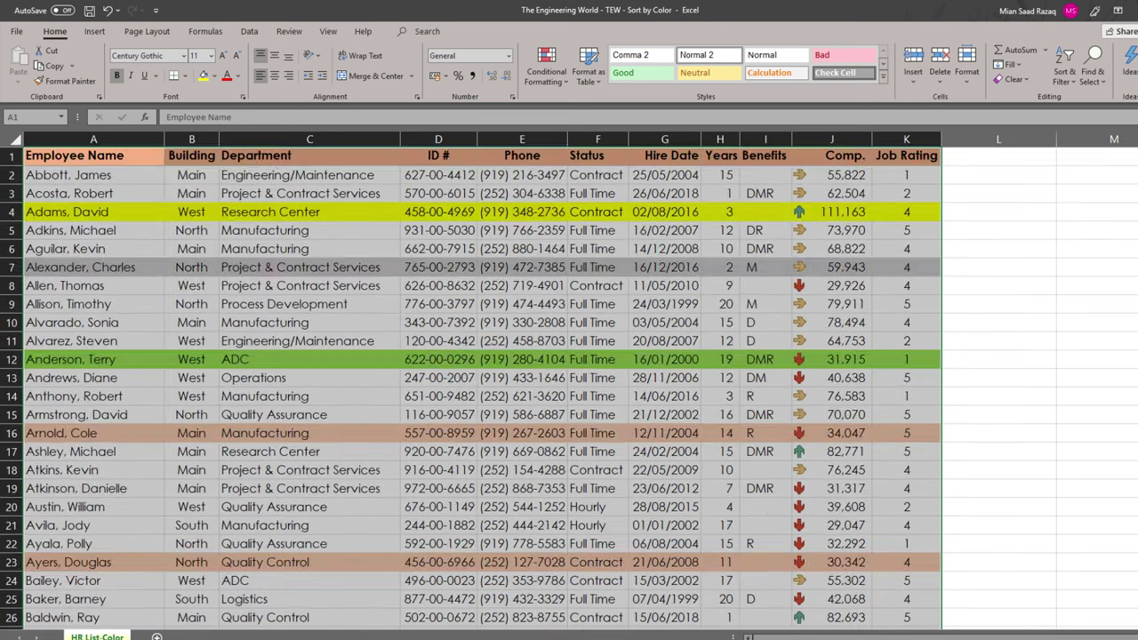
click(336, 246)
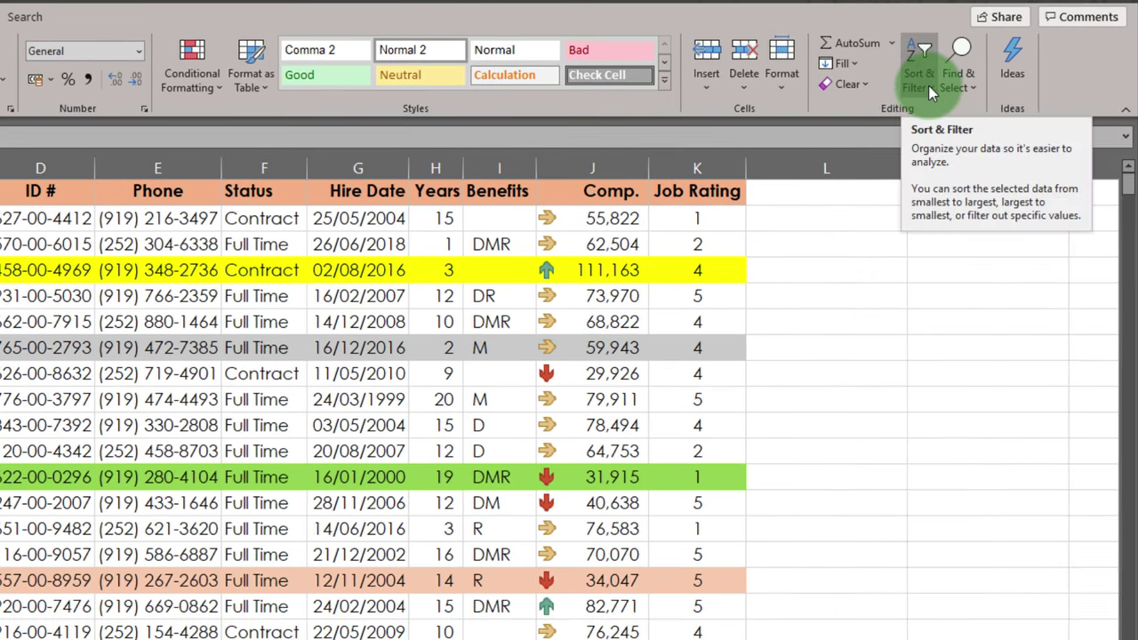
- Look over Home's Sort & Filter options, then open the Sort dialog from the Data tab
click(928, 86)
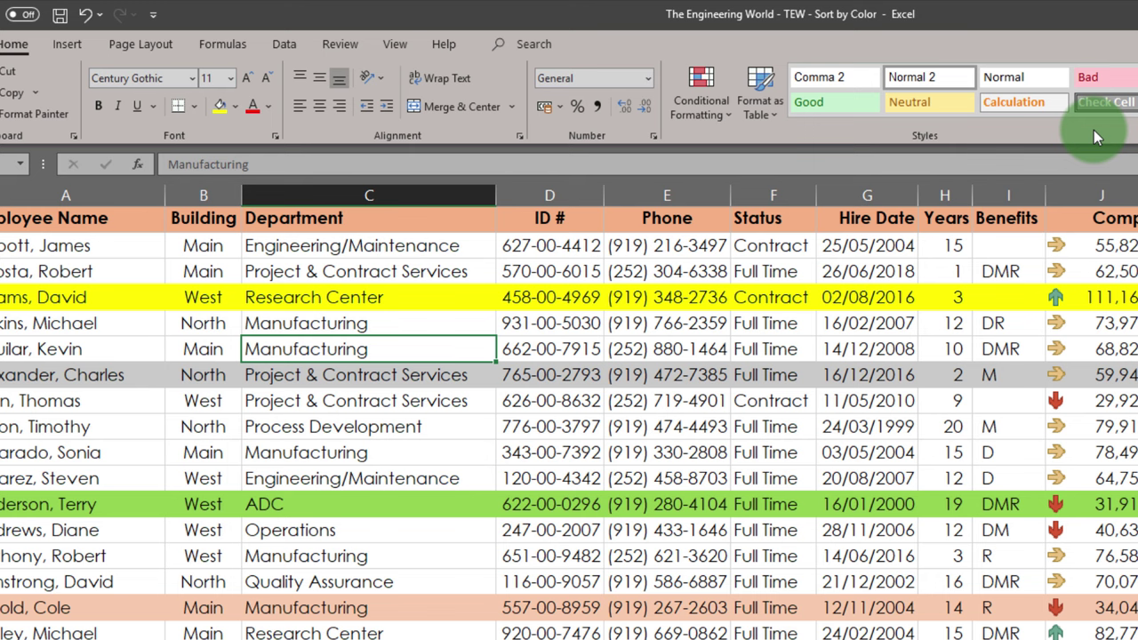
click(284, 43)
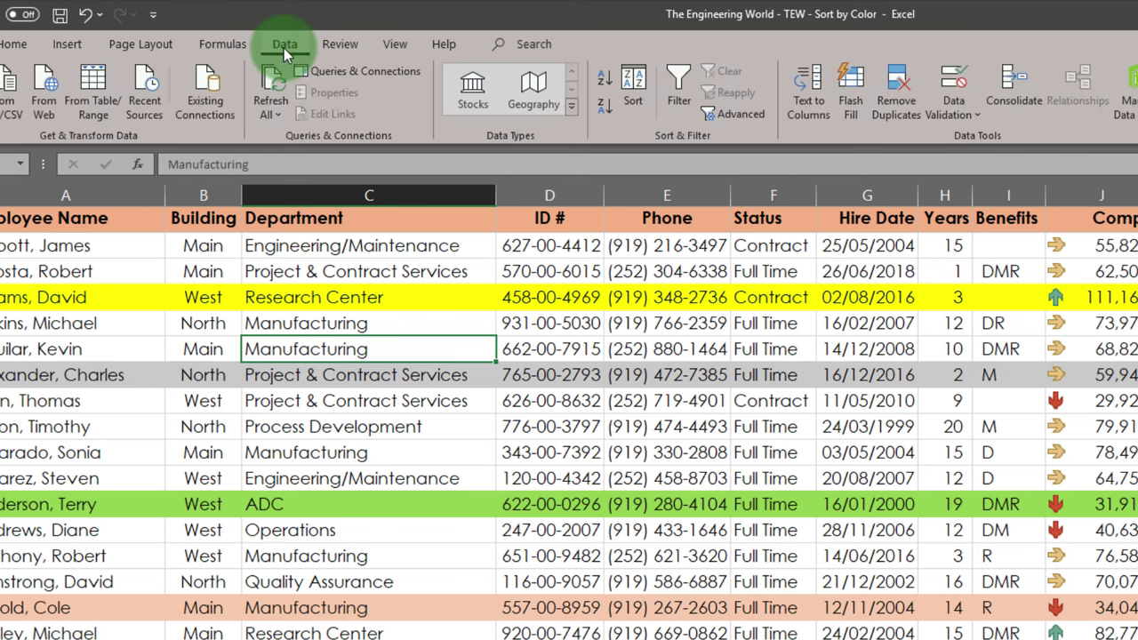
click(632, 89)
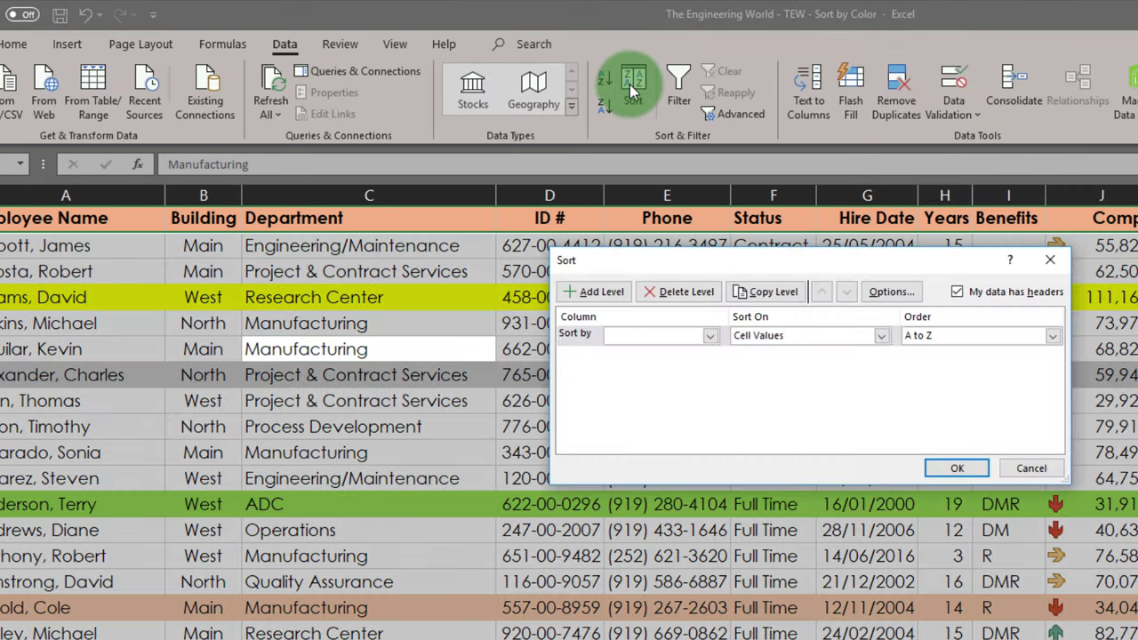
drag(758, 258, 760, 238)
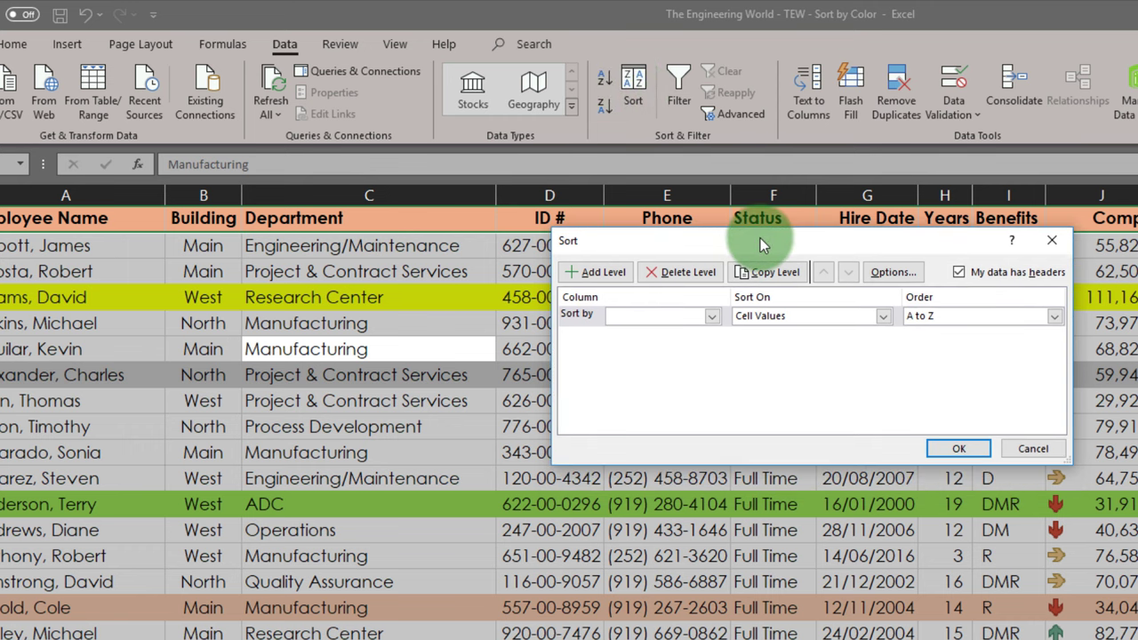
click(821, 389)
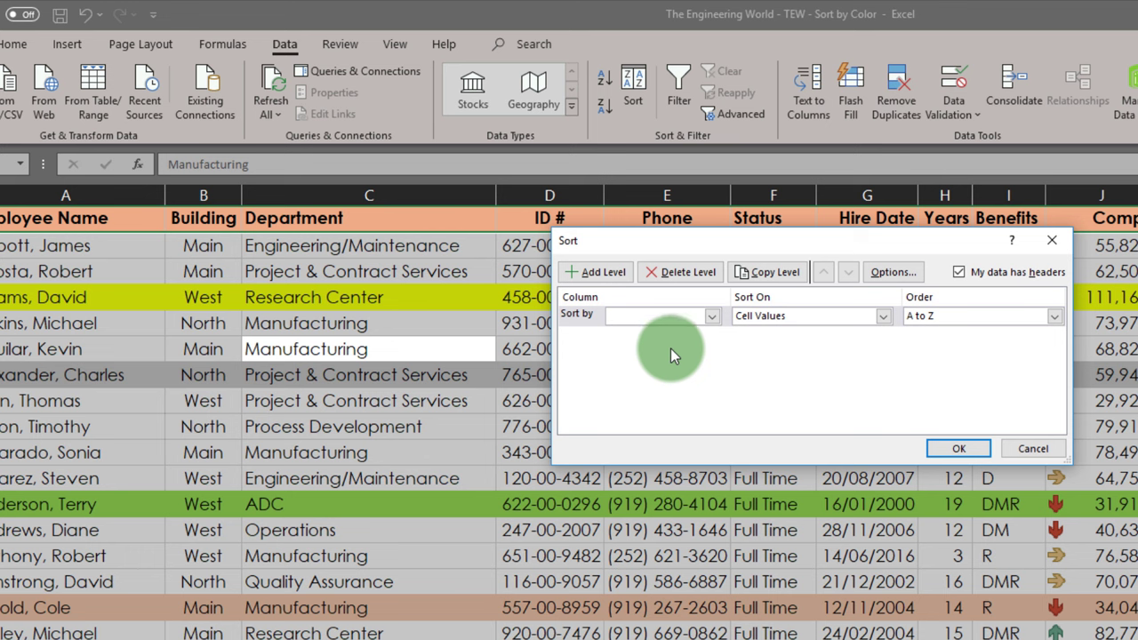
- Sort by Employee Name and add four more Then by levels
click(711, 318)
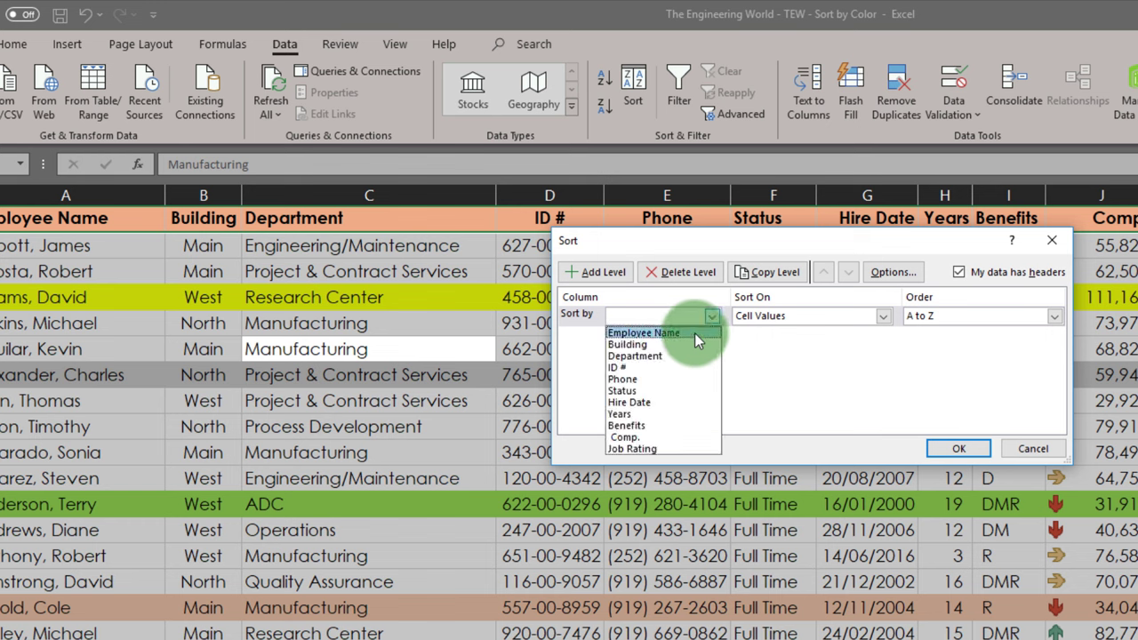
click(694, 332)
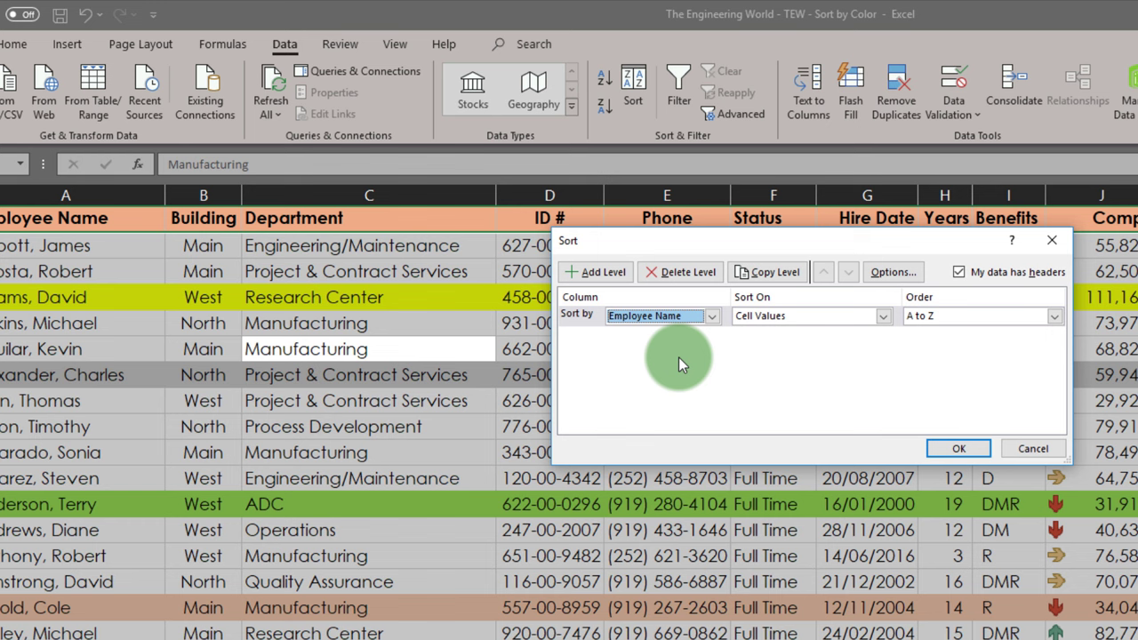
click(621, 273)
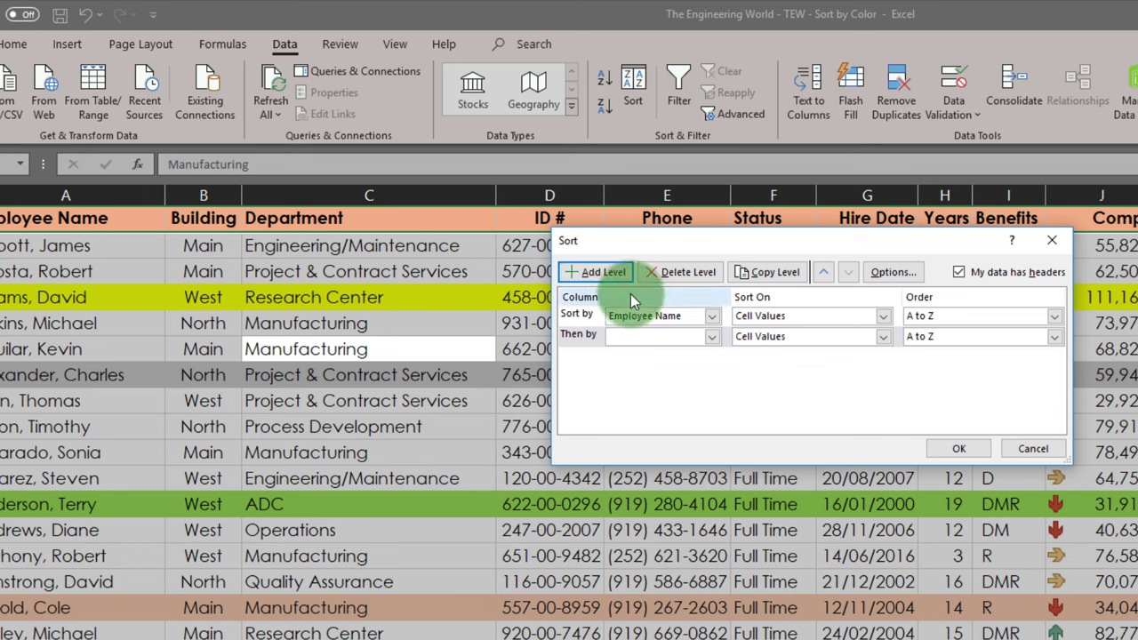
click(616, 275)
click(617, 278)
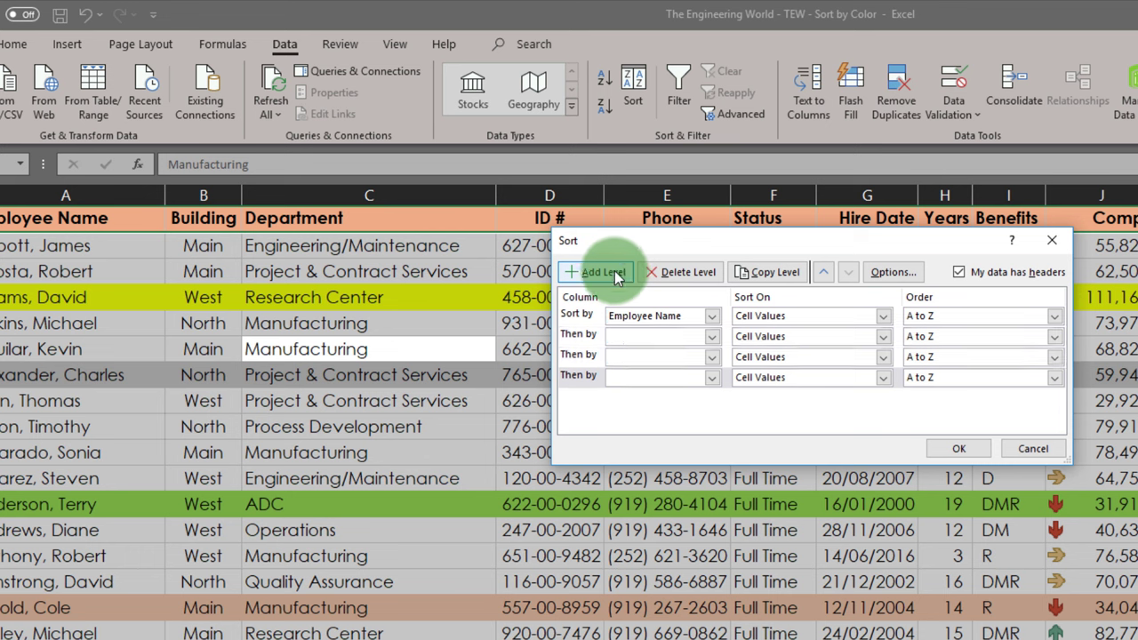
click(617, 278)
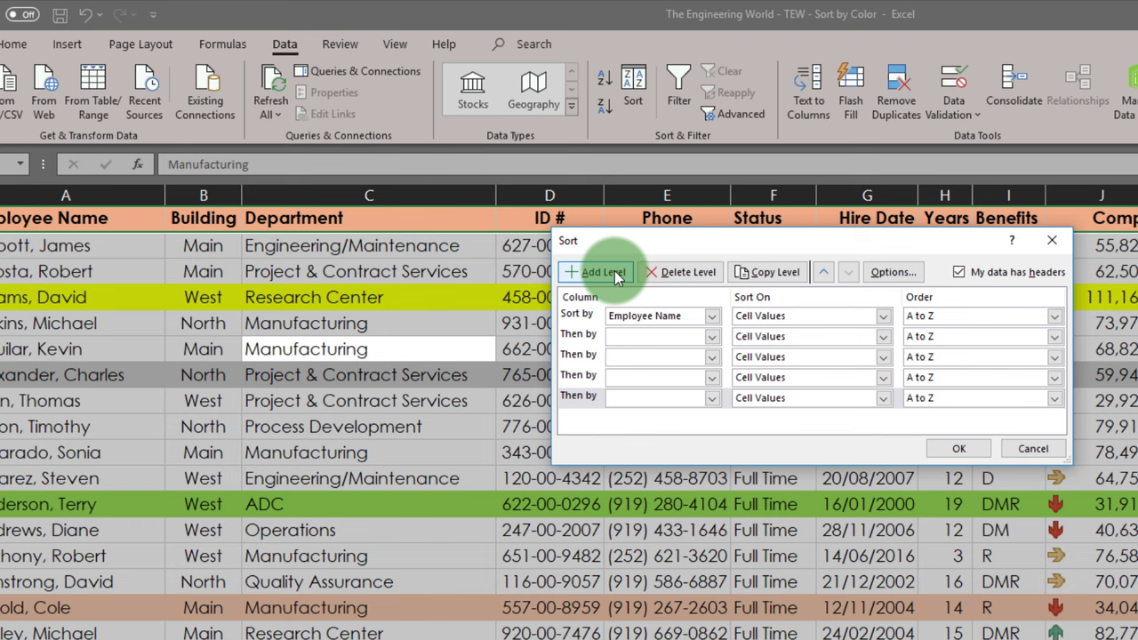
- Set the first four sort levels to sort on Cell Color
click(884, 318)
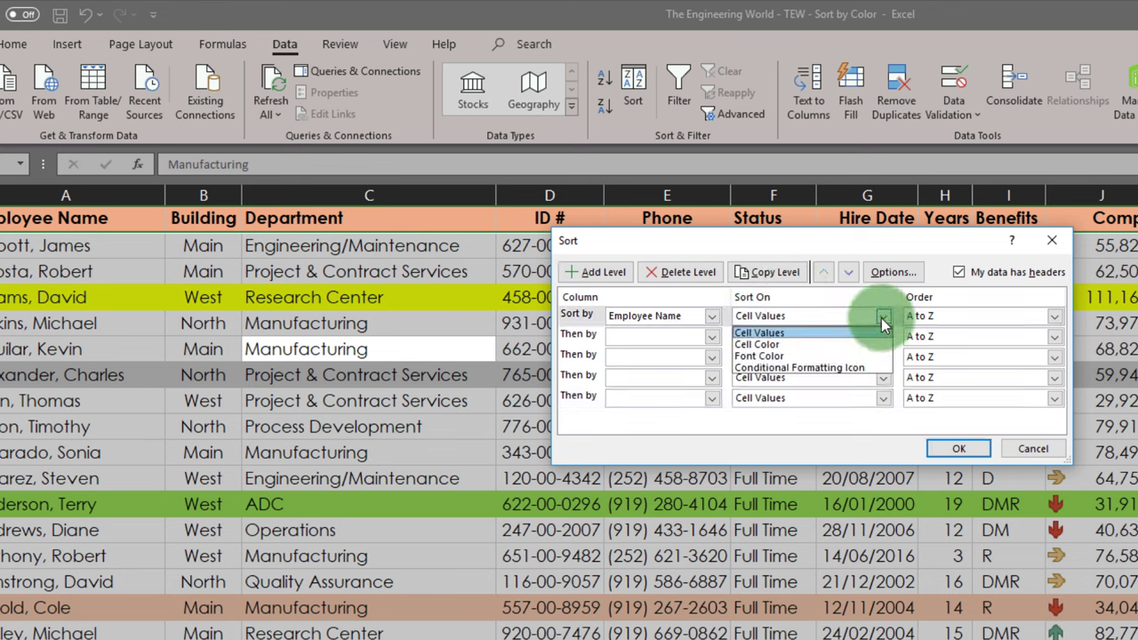
click(826, 344)
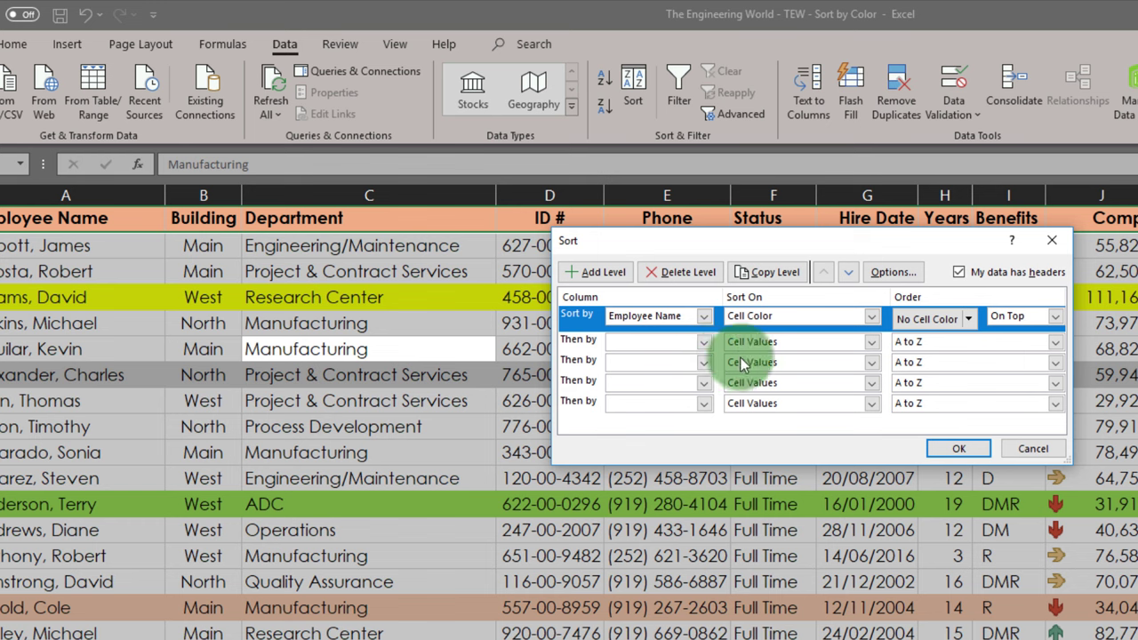
click(870, 342)
key(Down)
key(Down)
key(Return)
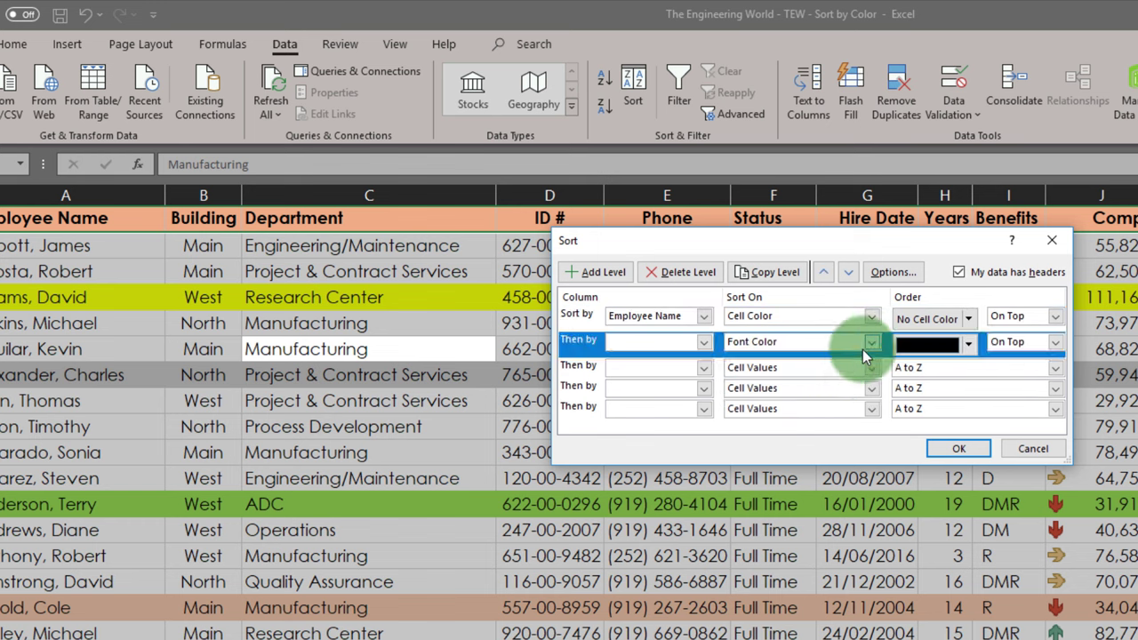
key(Up)
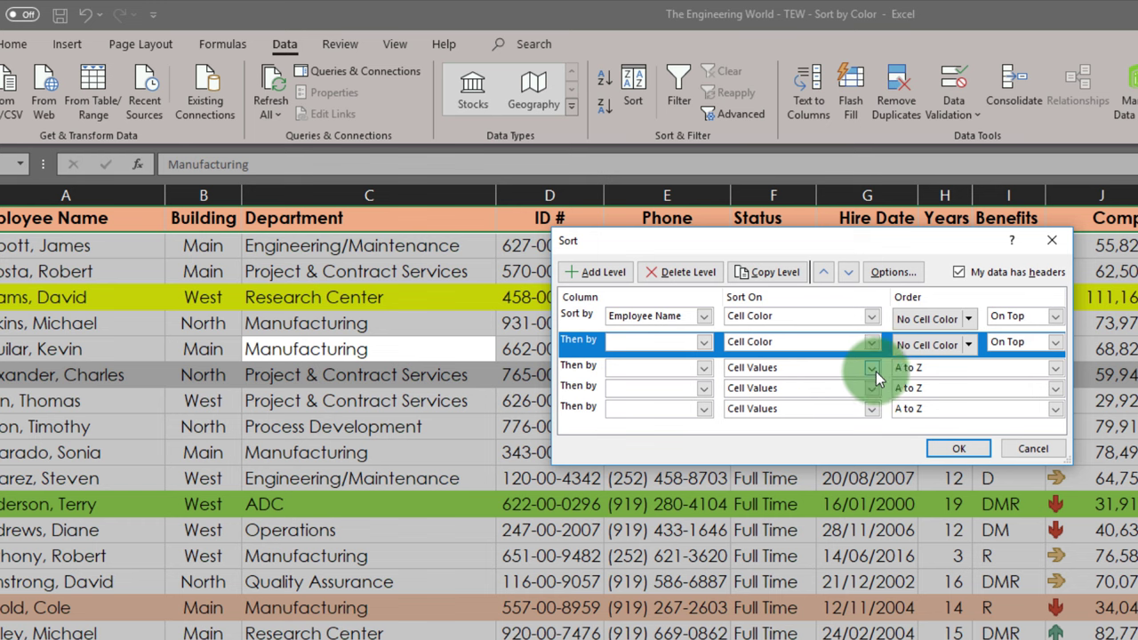
click(874, 370)
click(838, 393)
click(874, 396)
click(852, 422)
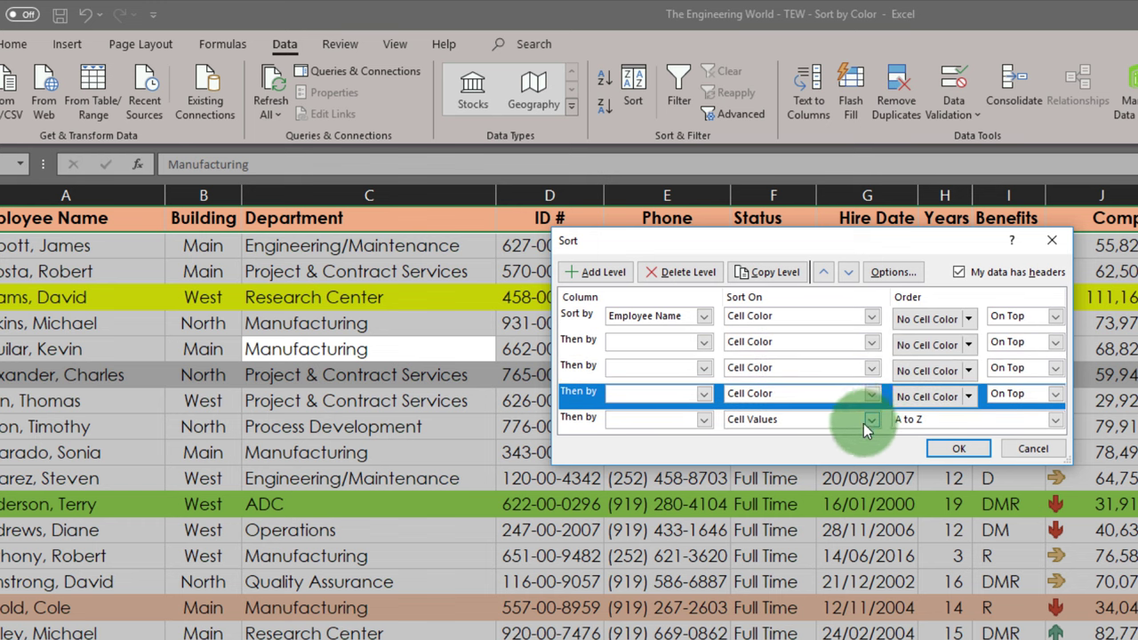
- Set the column for sort levels two through five to Employee Name
click(704, 344)
click(685, 360)
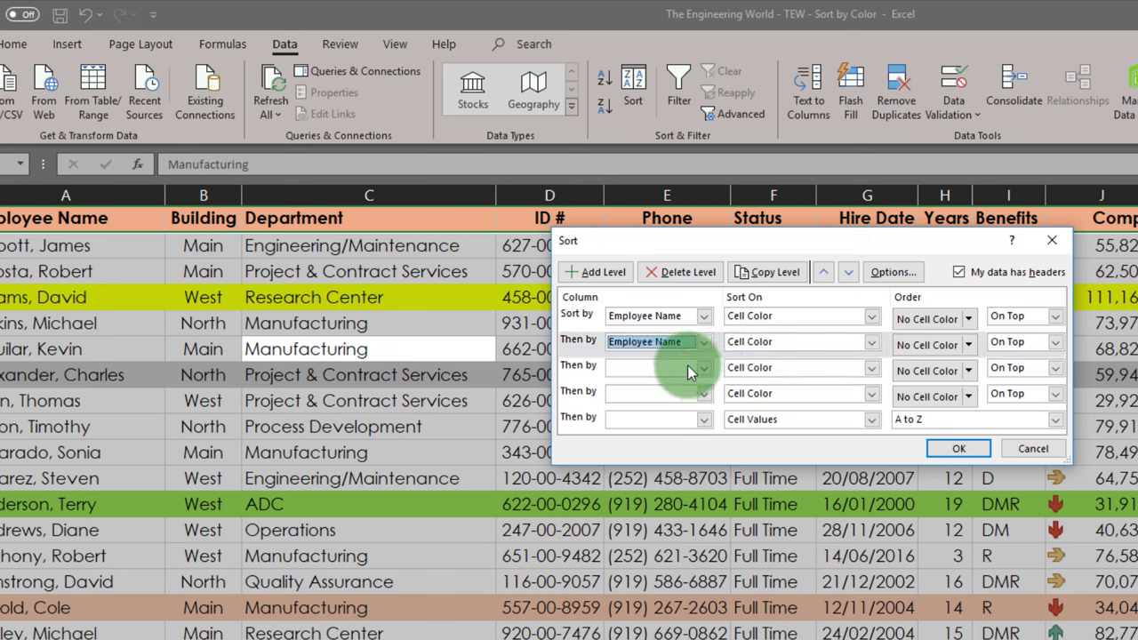
click(703, 369)
click(686, 385)
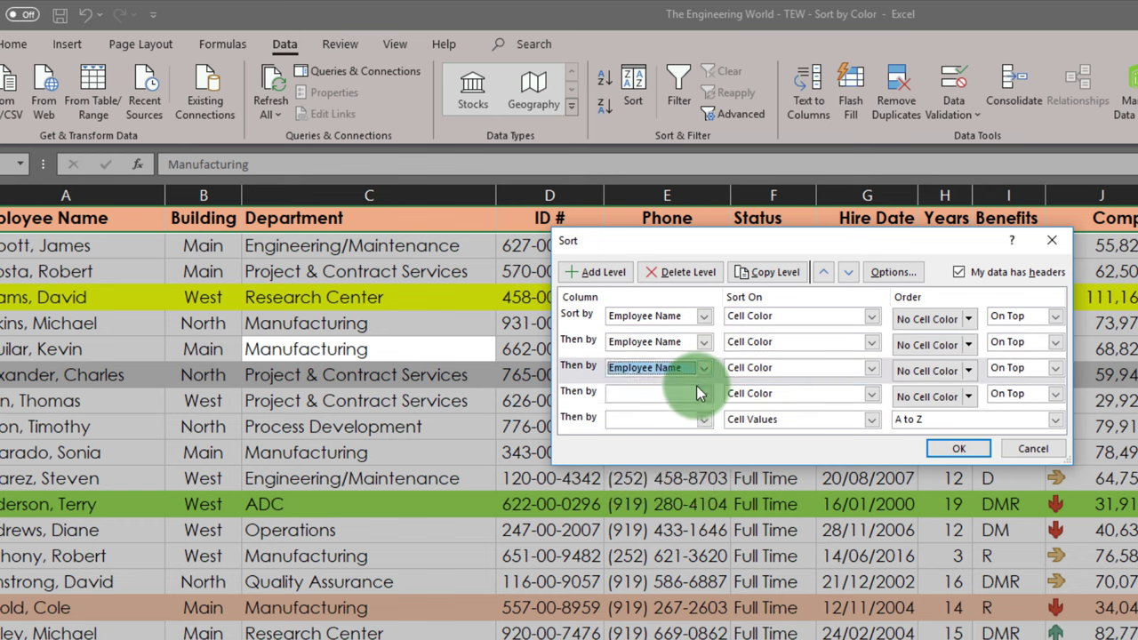
click(702, 394)
click(685, 409)
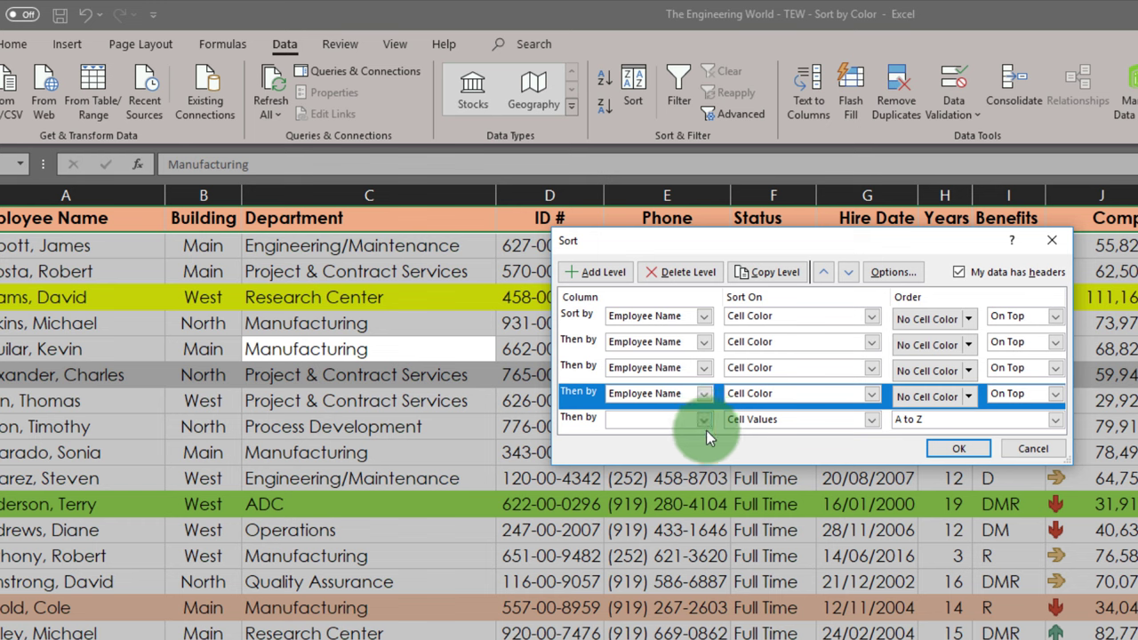
click(704, 420)
click(680, 437)
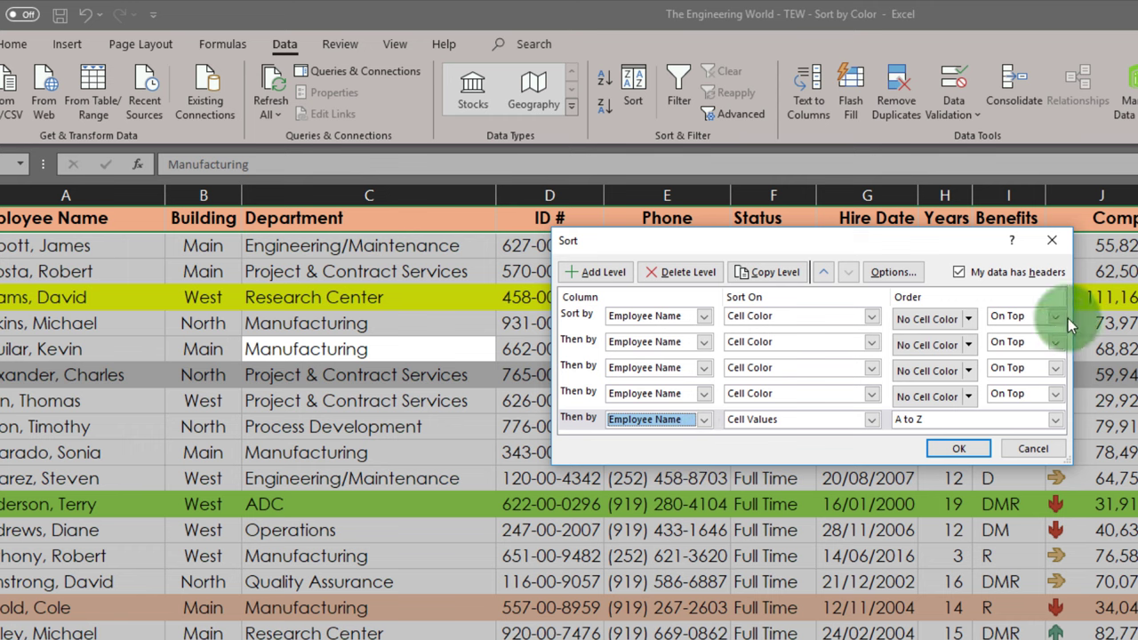
- Choose green, yellow, peach and grey as the On Top colours for levels one to four
click(966, 320)
click(928, 359)
click(968, 345)
click(976, 365)
click(968, 393)
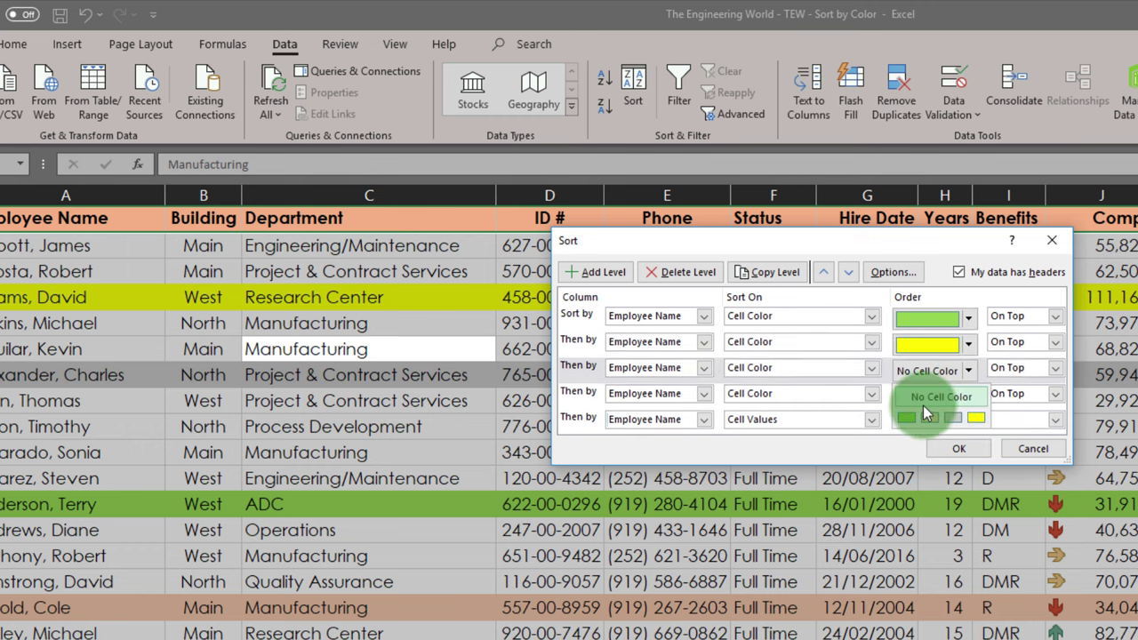
click(931, 417)
click(969, 394)
click(952, 445)
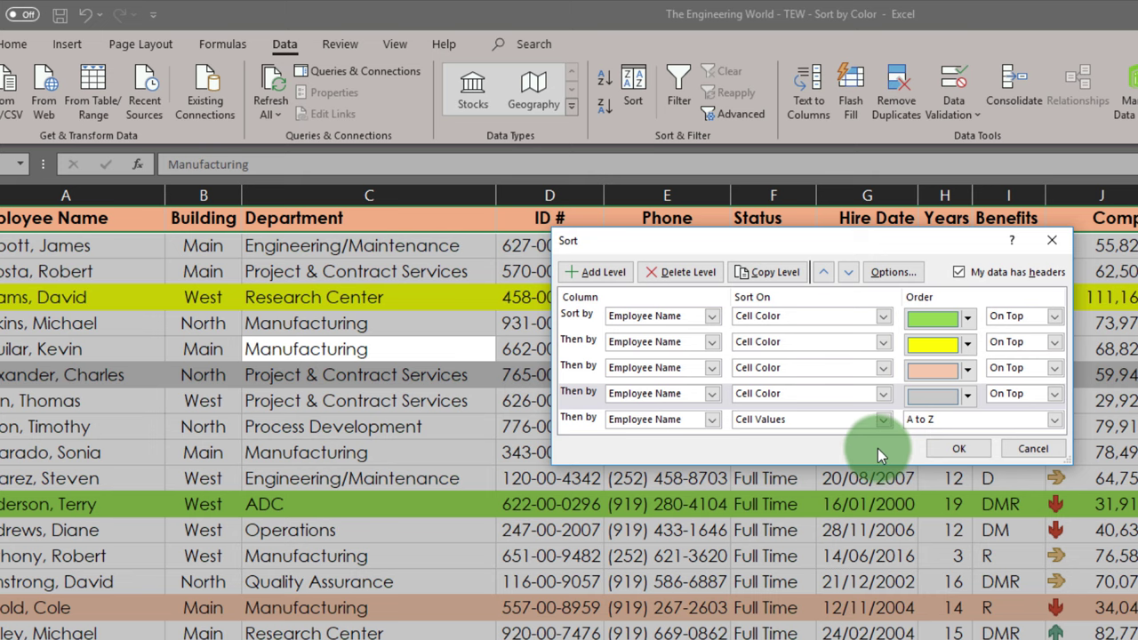
- Apply the fill-colour sort, review the green, yellow and peach groups, and reopen Sort
click(958, 448)
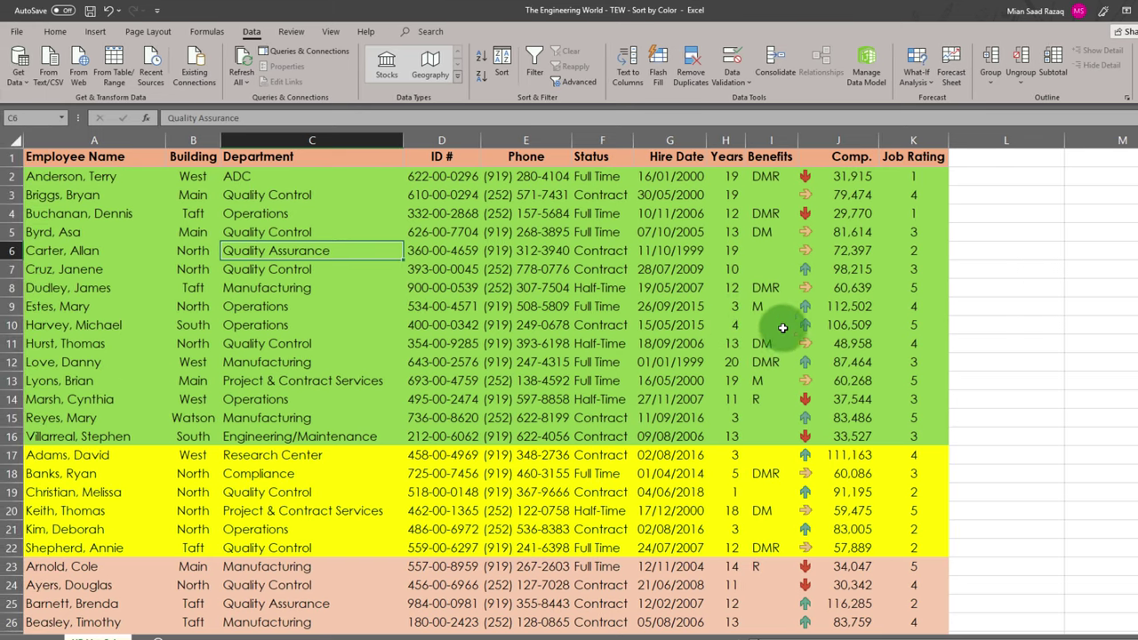
scroll(801, 362, down, 2)
scroll(800, 362, down, 4)
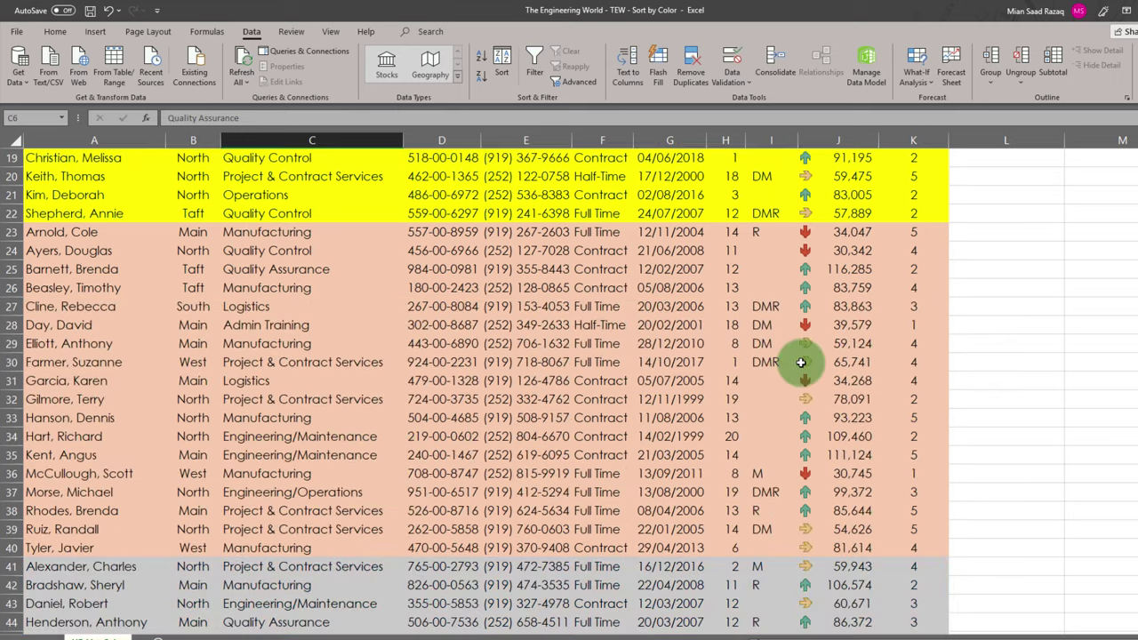
scroll(801, 362, up, 5)
scroll(801, 362, down, 4)
scroll(800, 362, down, 9)
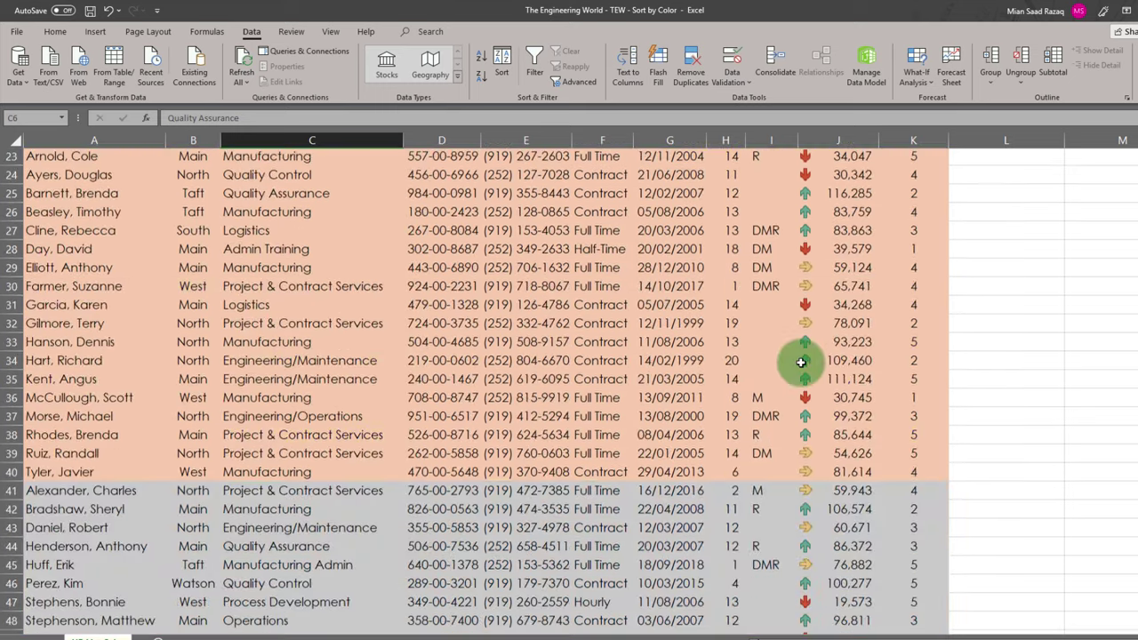
scroll(801, 362, up, 7)
scroll(801, 362, up, 7)
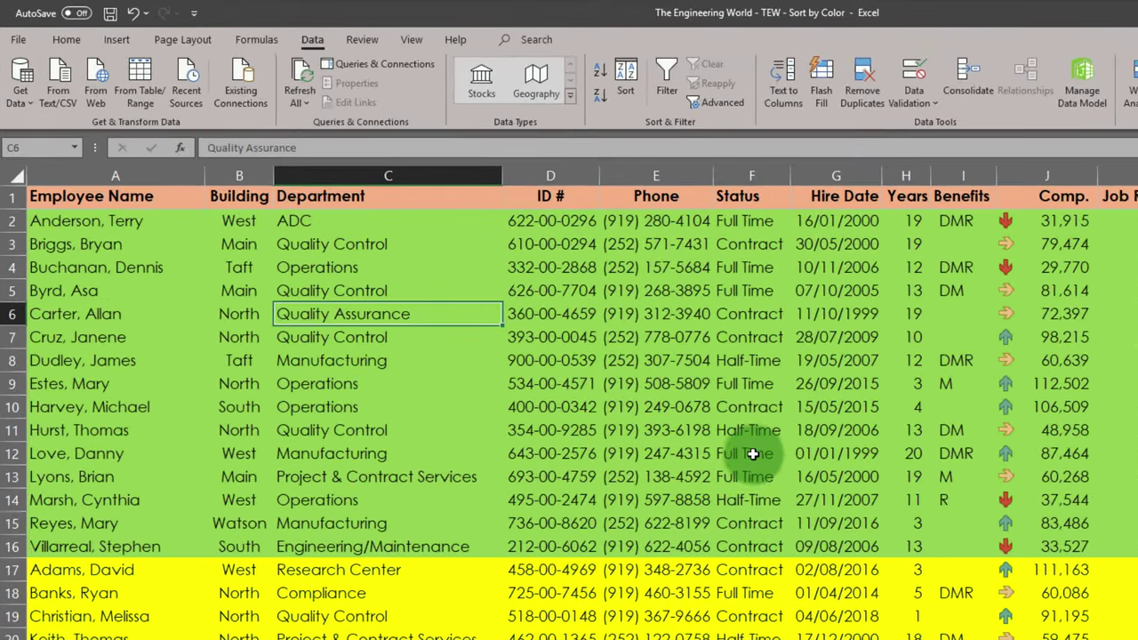
click(604, 76)
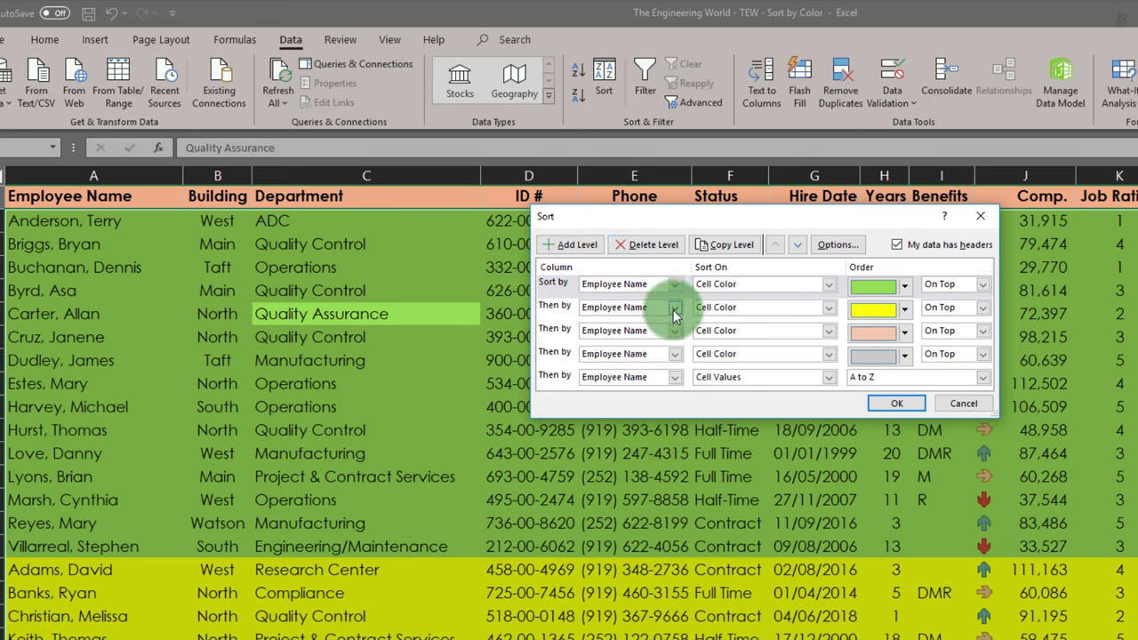
- Delete the extra levels, leaving only the green and yellow Employee Name cell-colour levels
click(655, 330)
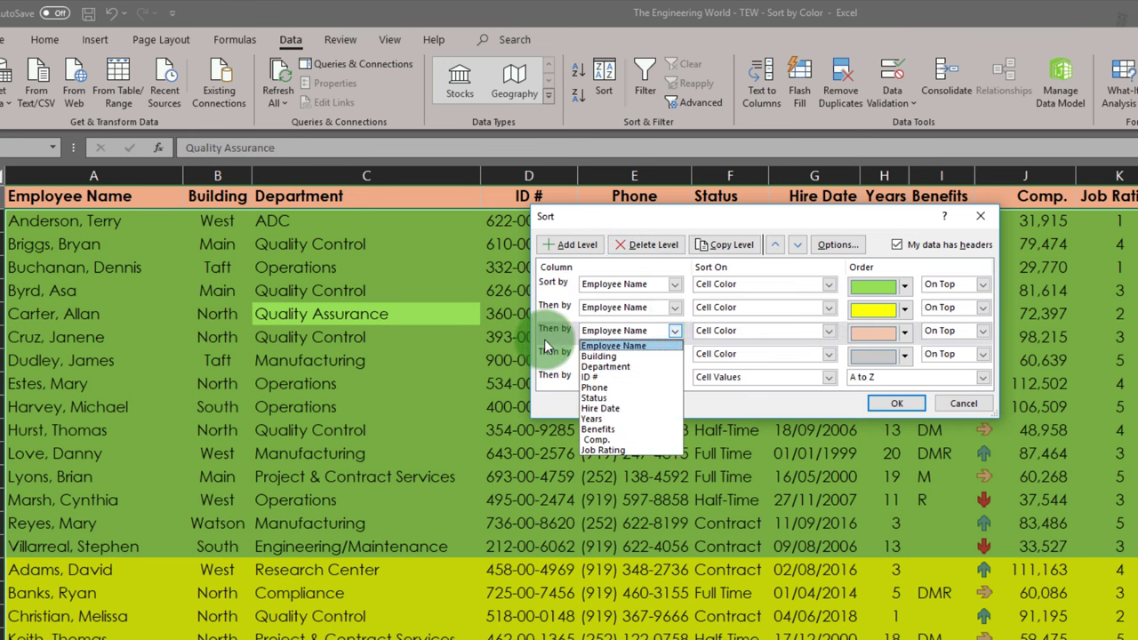
click(557, 338)
click(640, 242)
click(551, 330)
click(651, 249)
click(546, 332)
click(637, 249)
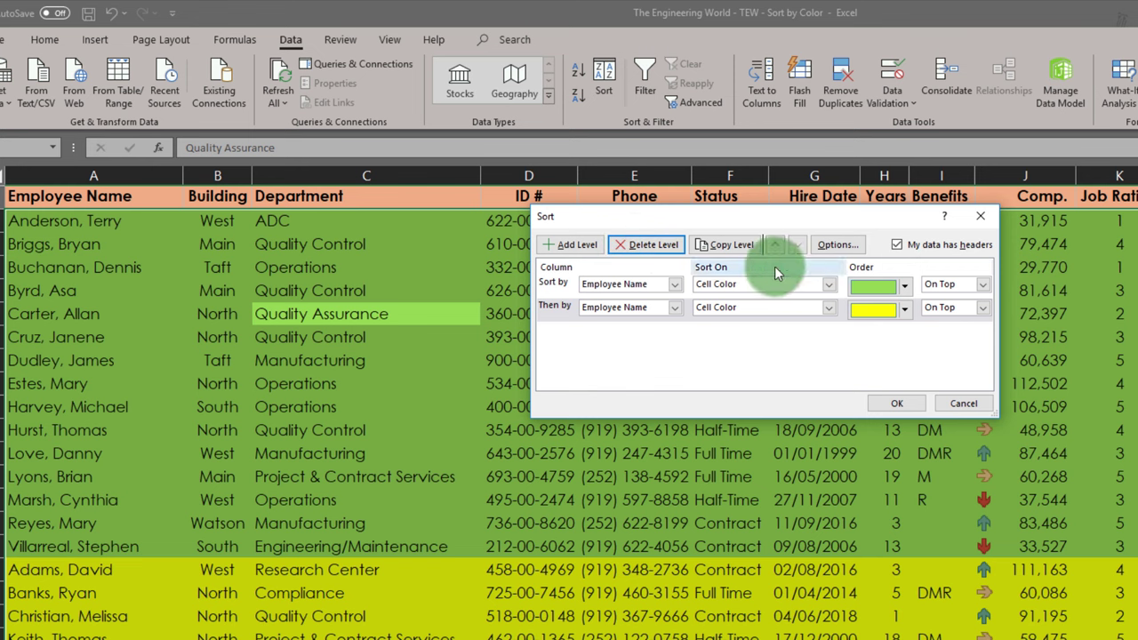
- Make level one sort on Font Color with red on top, and level two on Cell Values
click(829, 285)
click(807, 320)
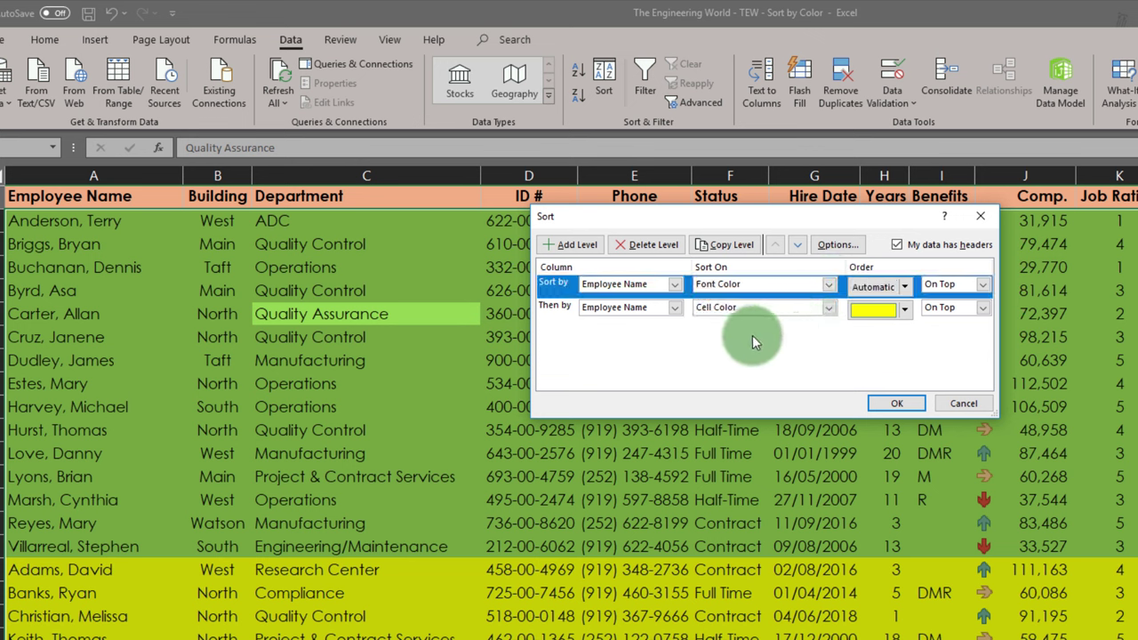
click(905, 286)
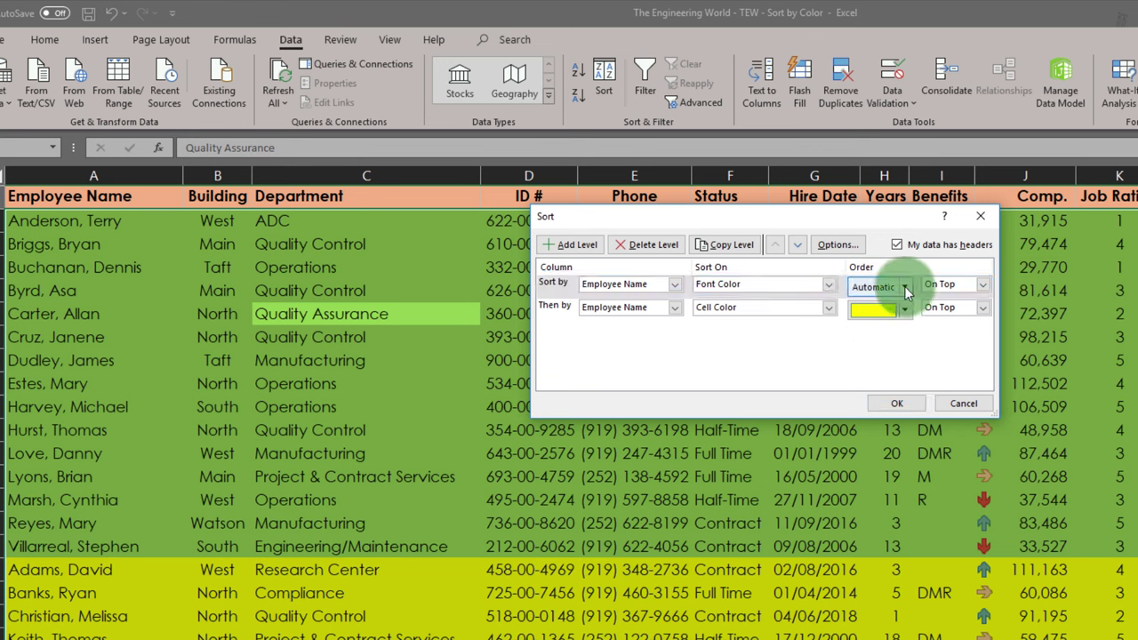
click(860, 329)
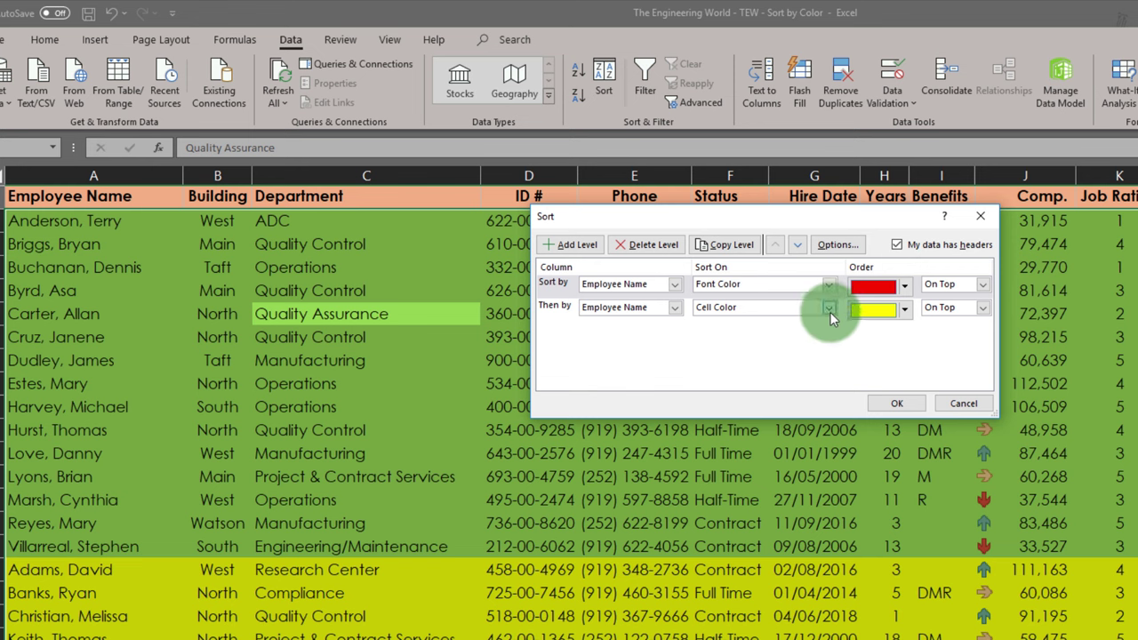
click(829, 308)
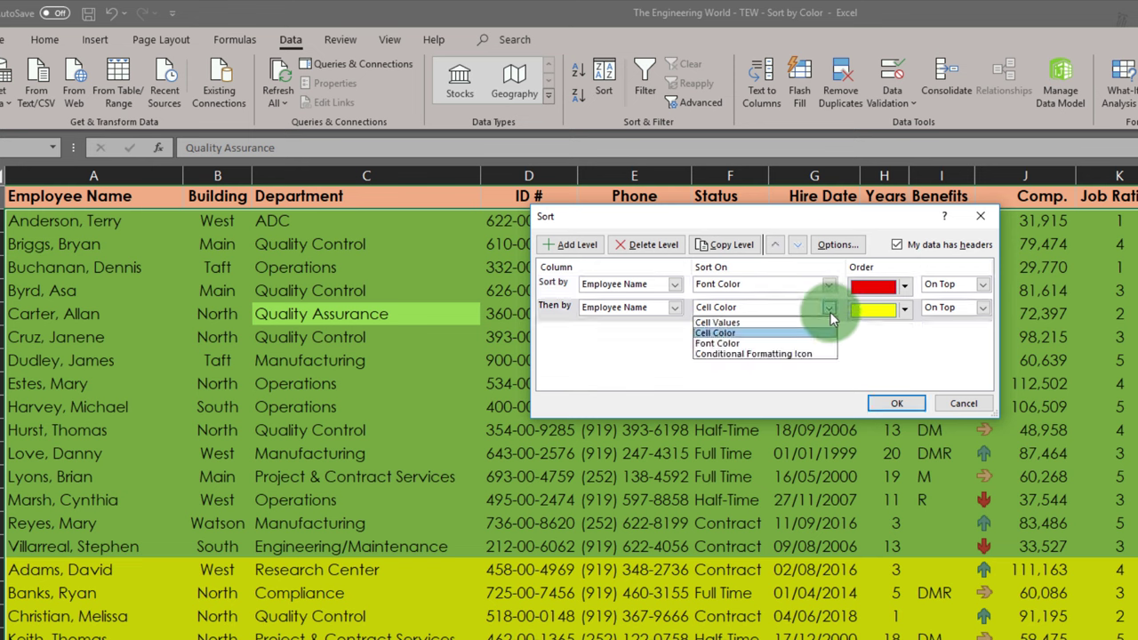
click(773, 323)
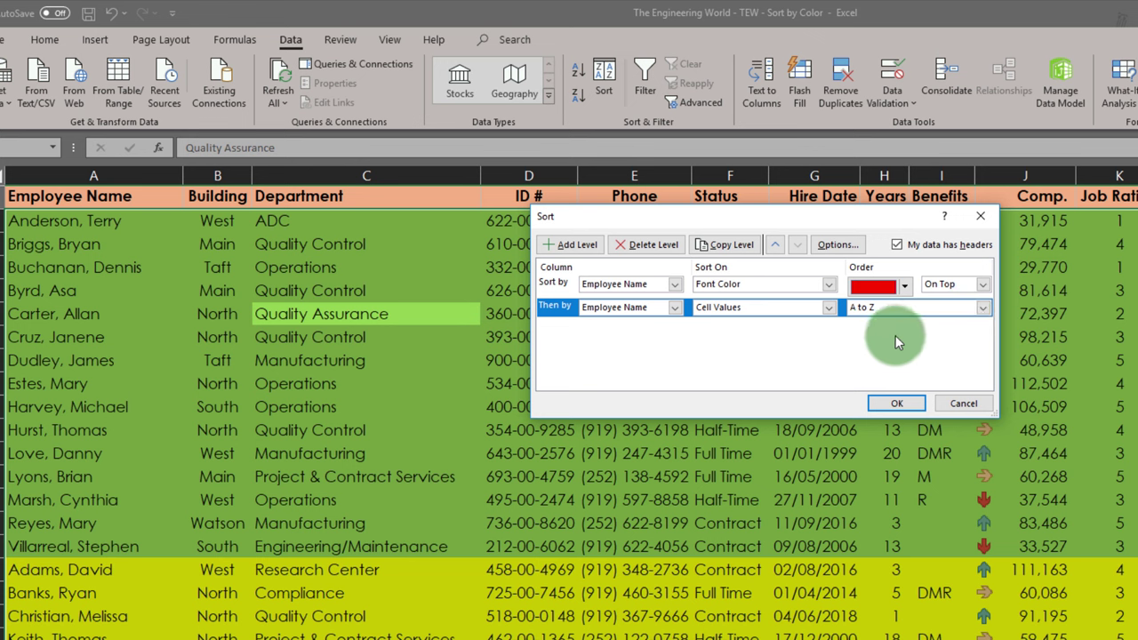
- Apply the red-font-first sort, review the list, and select the first Comp value, 96,187, in J2
click(895, 404)
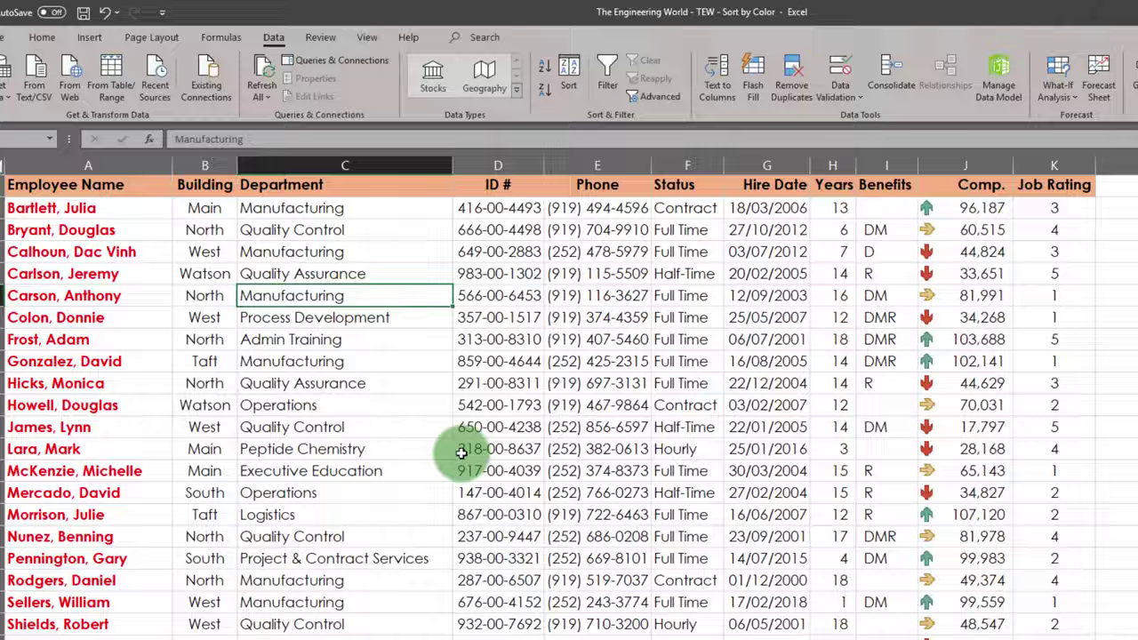
scroll(490, 477, down, 1)
scroll(388, 382, down, 7)
scroll(383, 376, up, 4)
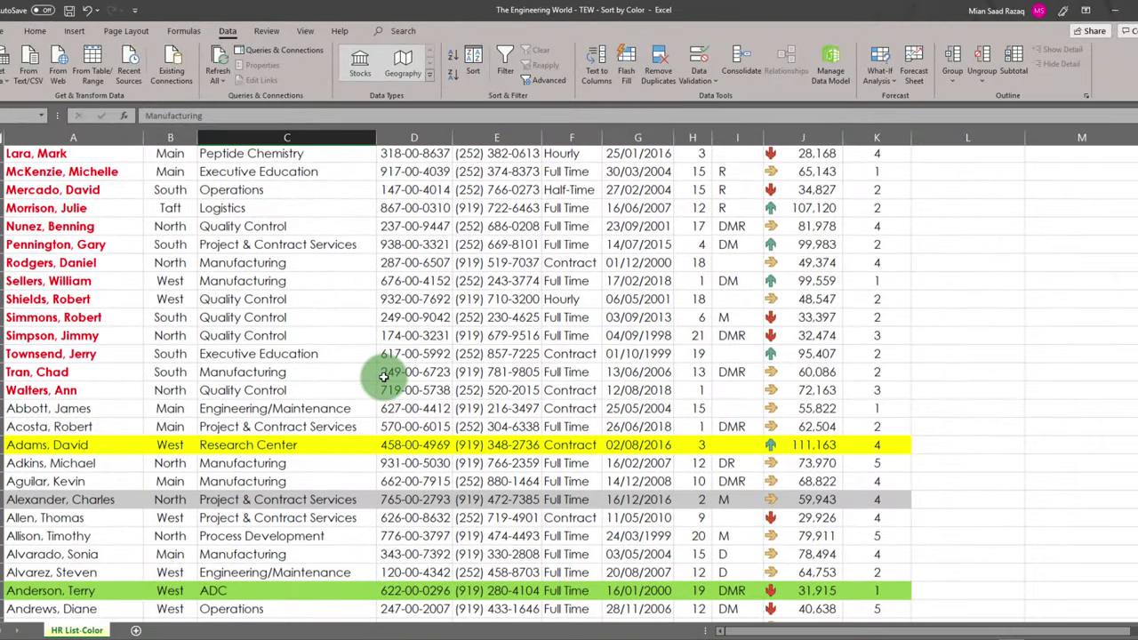
scroll(383, 376, up, 4)
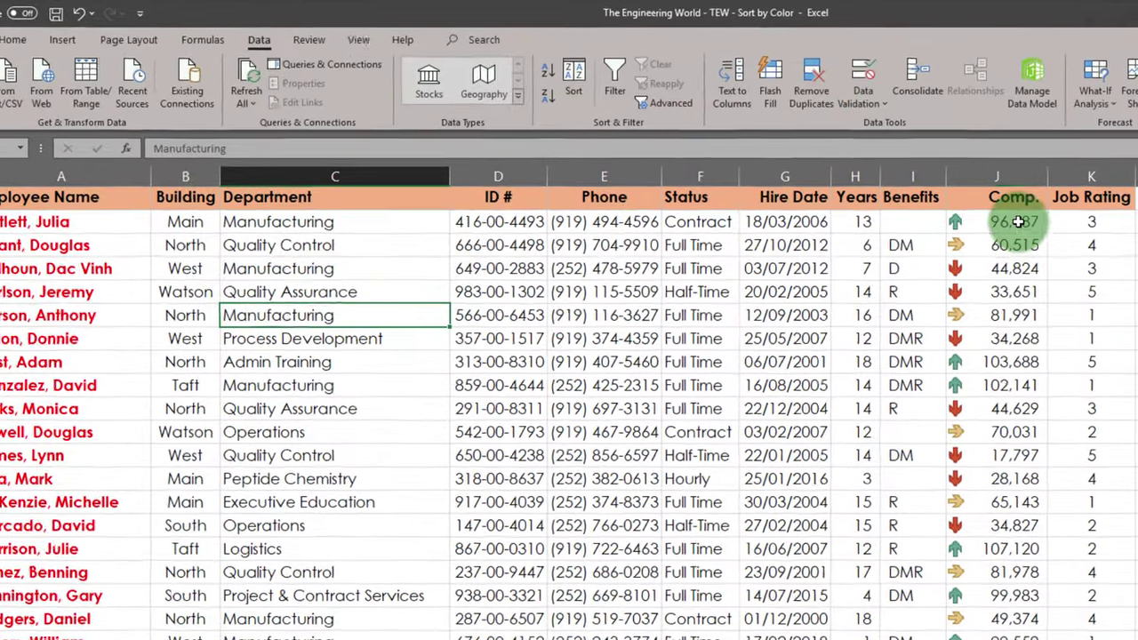
click(1032, 218)
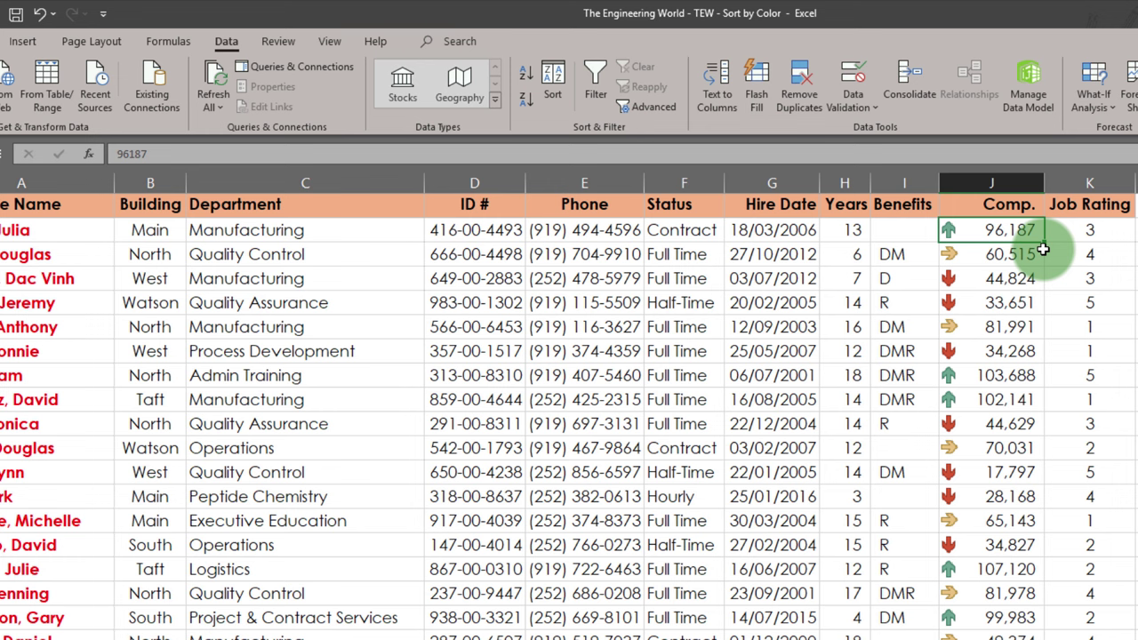
click(1008, 346)
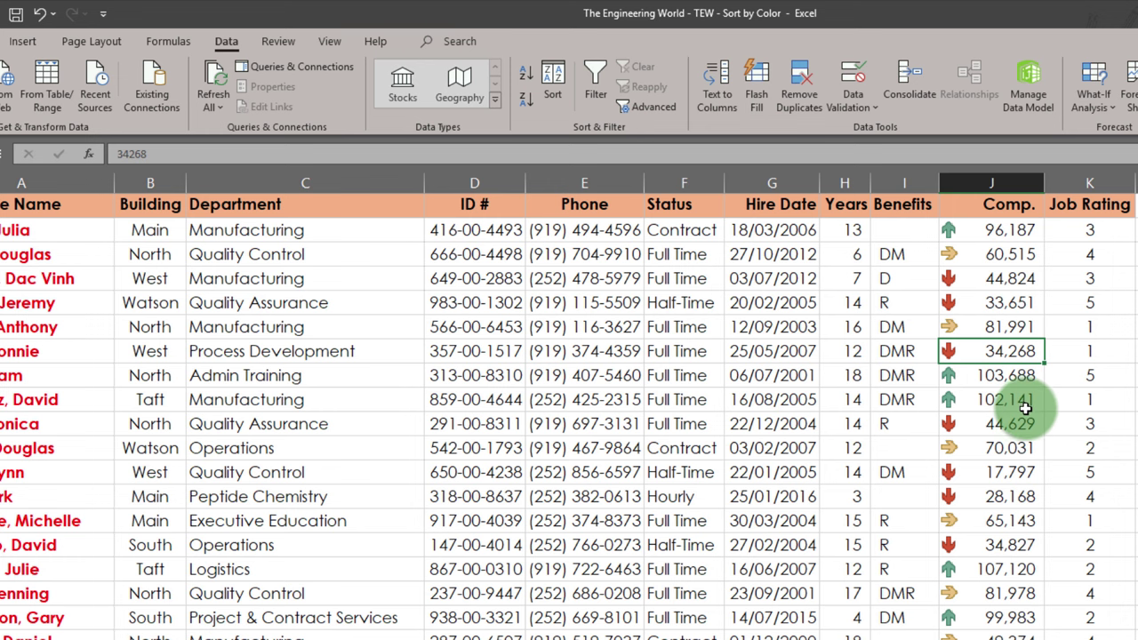
key(Down)
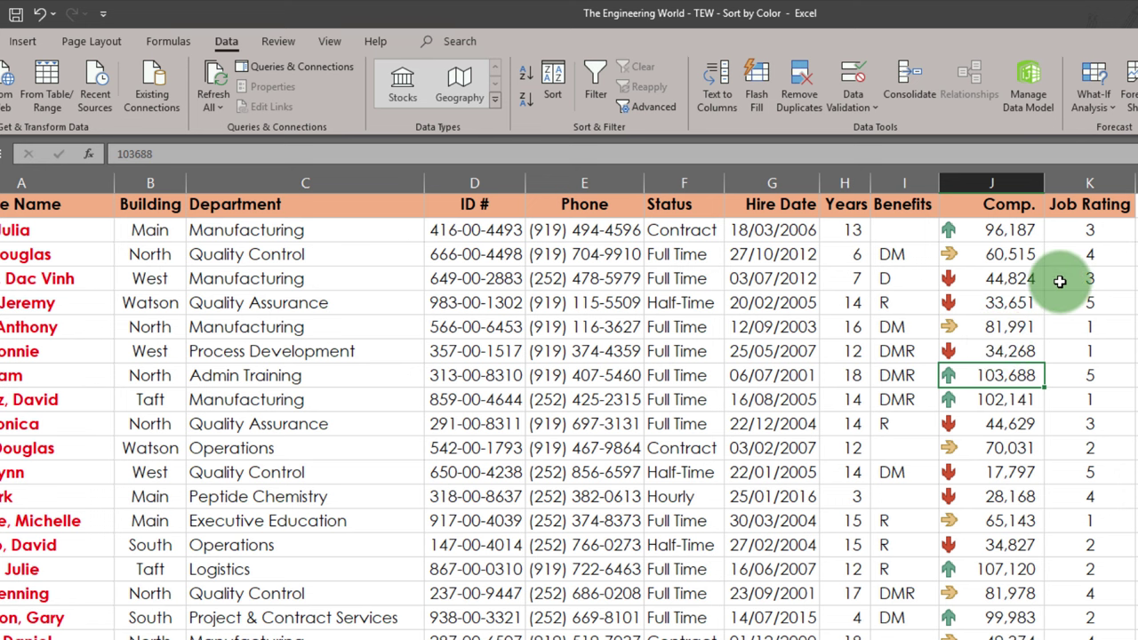
click(1034, 256)
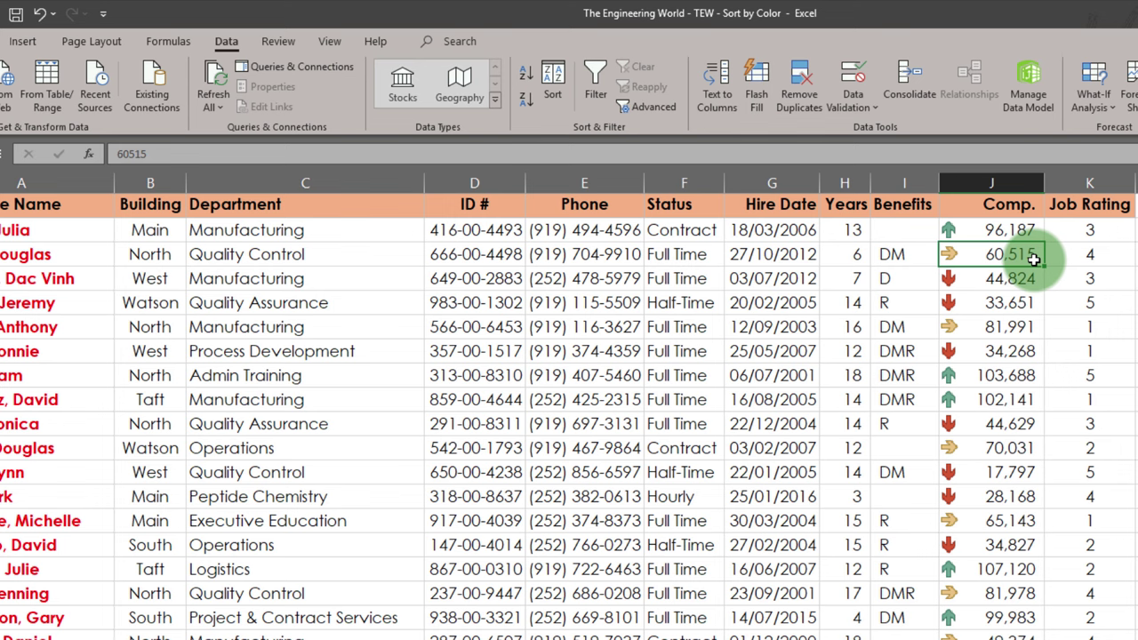
- Reopen Sort and set the first level to Comp. sorted on Conditional Formatting Icon
click(550, 78)
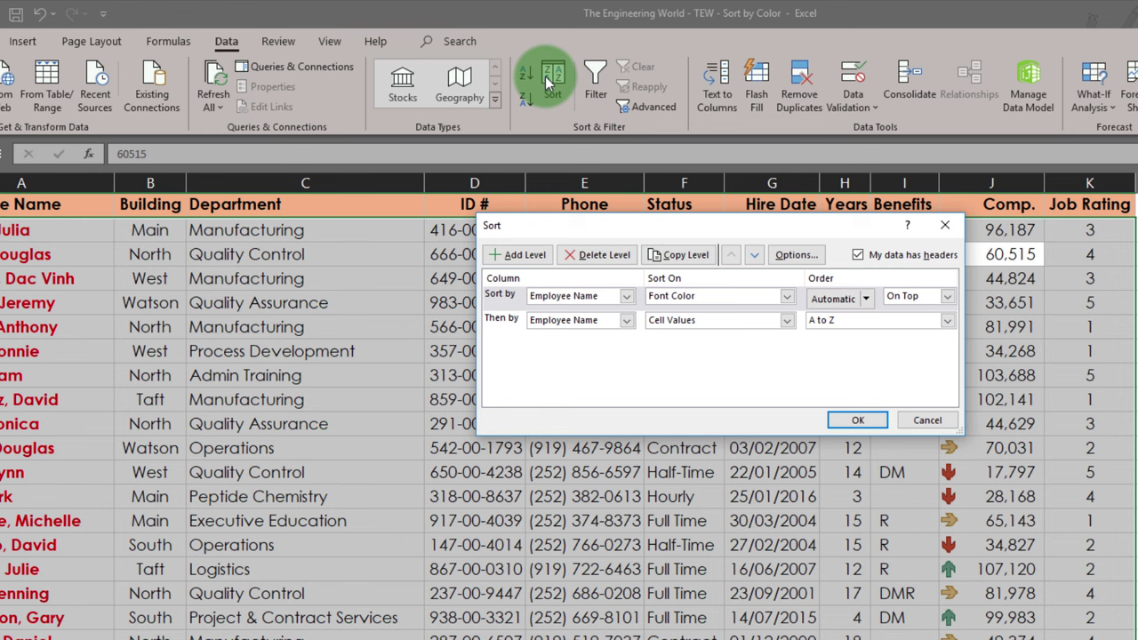
click(626, 297)
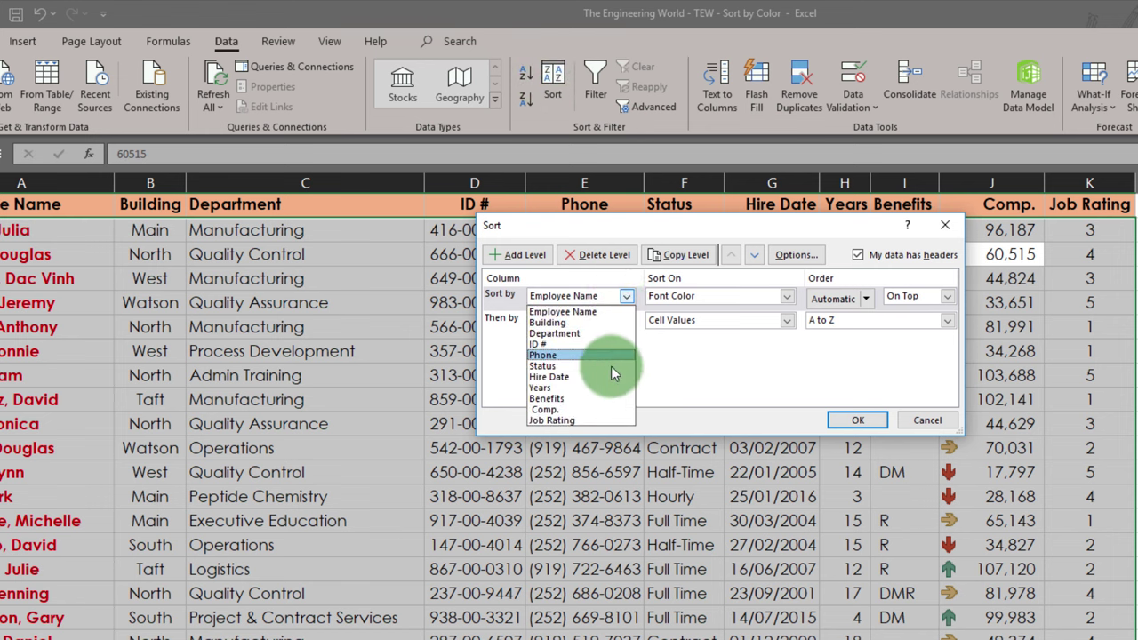
click(599, 408)
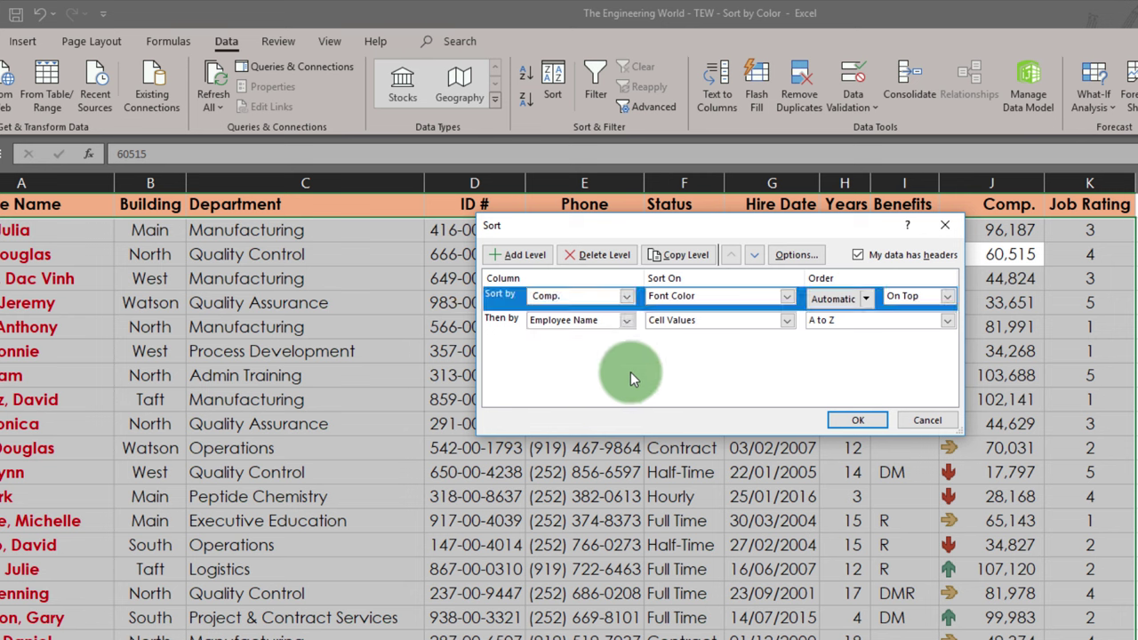
click(787, 297)
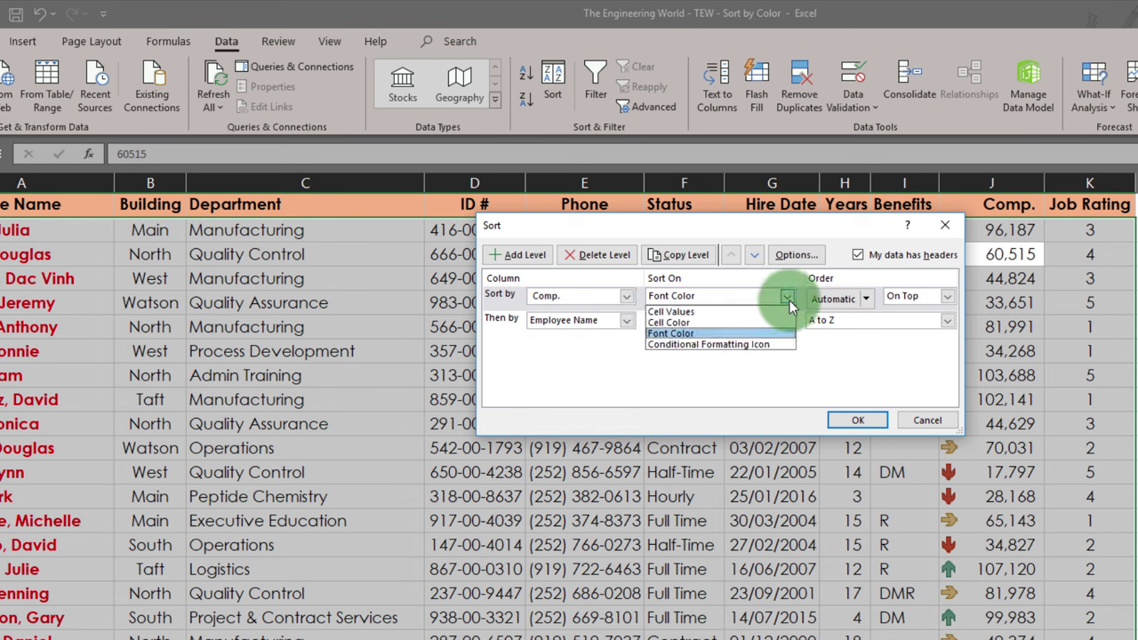
click(754, 344)
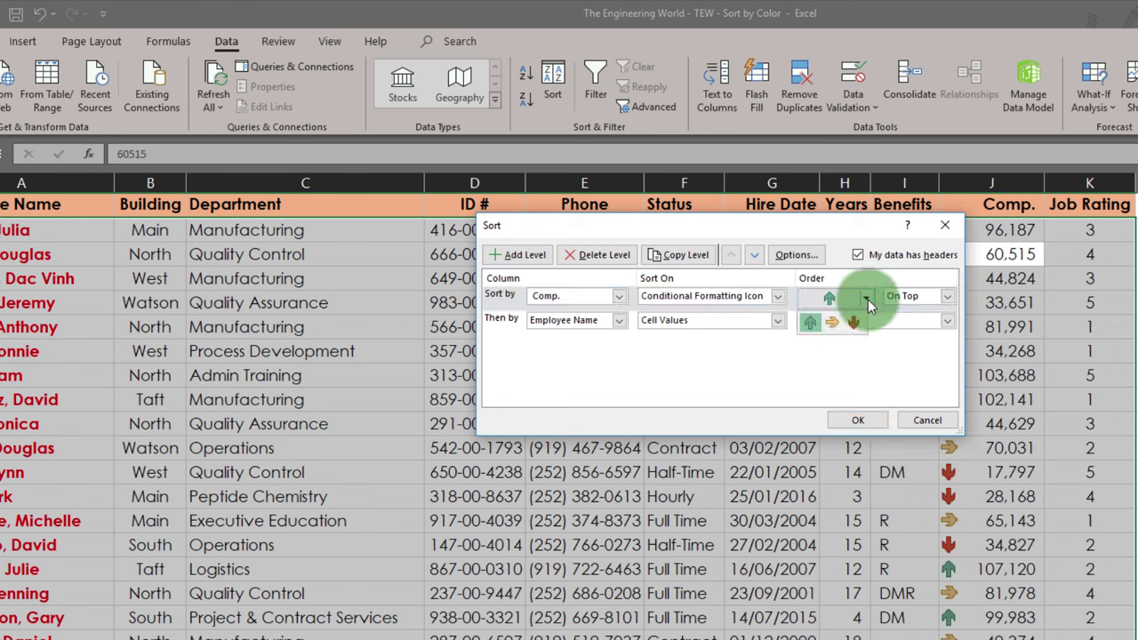
- Put yellow side-arrow icons on top for Comp. and set the second level's column to Comp
click(810, 322)
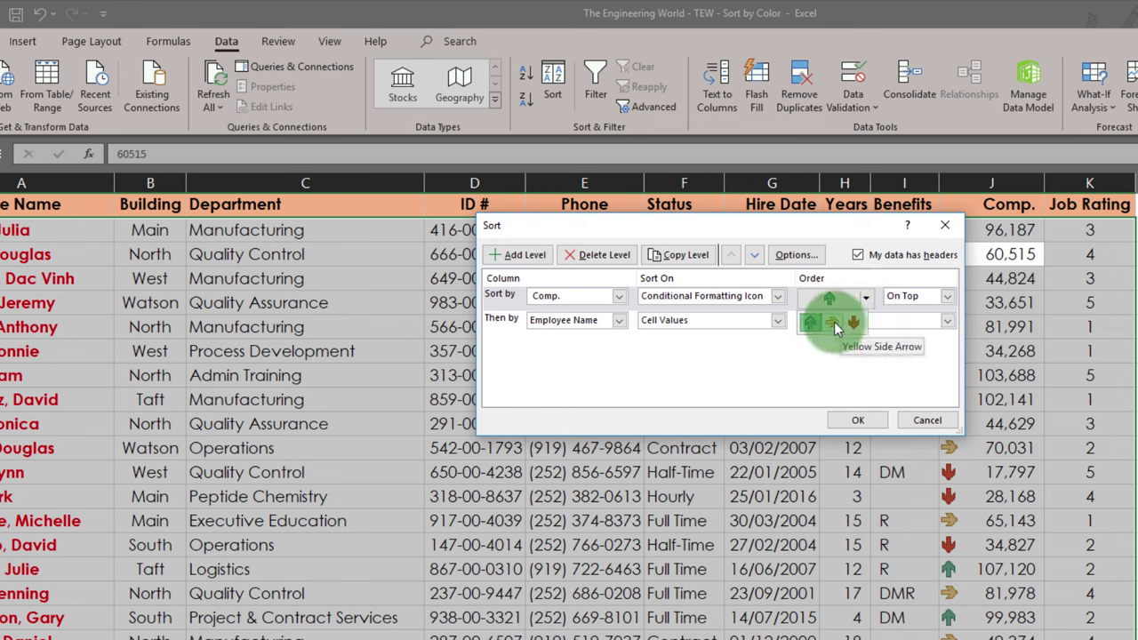
click(834, 322)
click(843, 362)
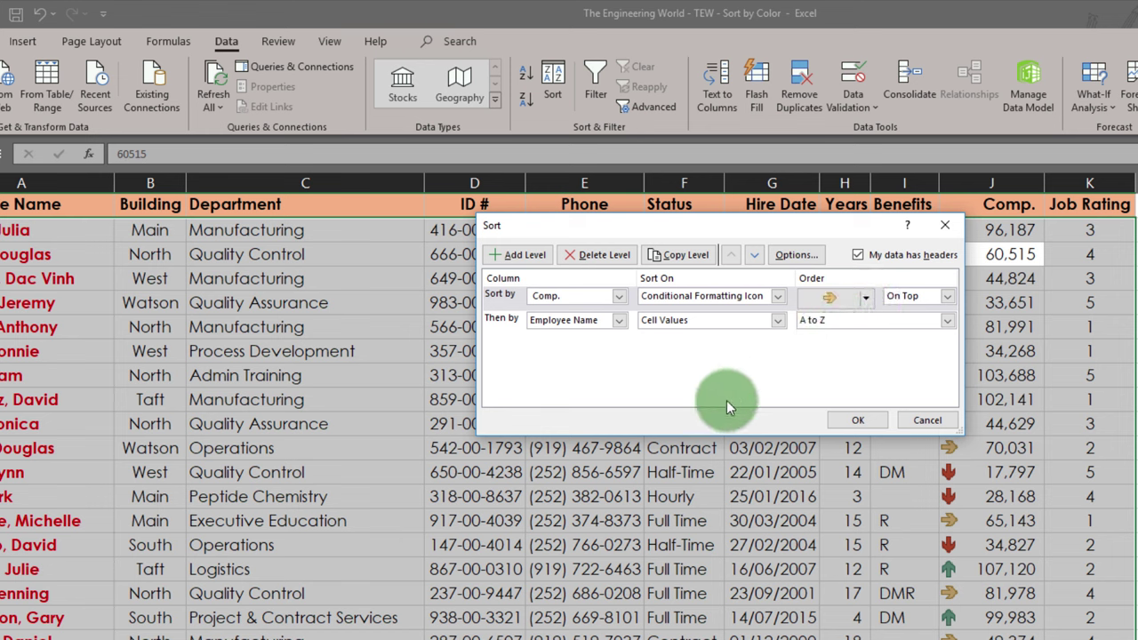
click(620, 321)
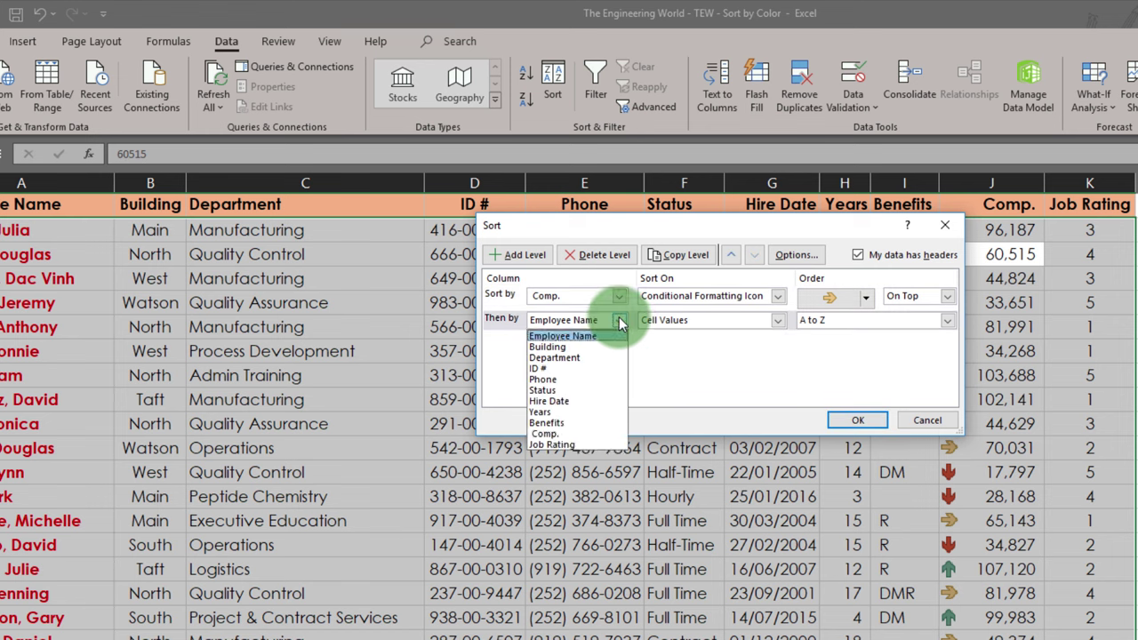
click(569, 433)
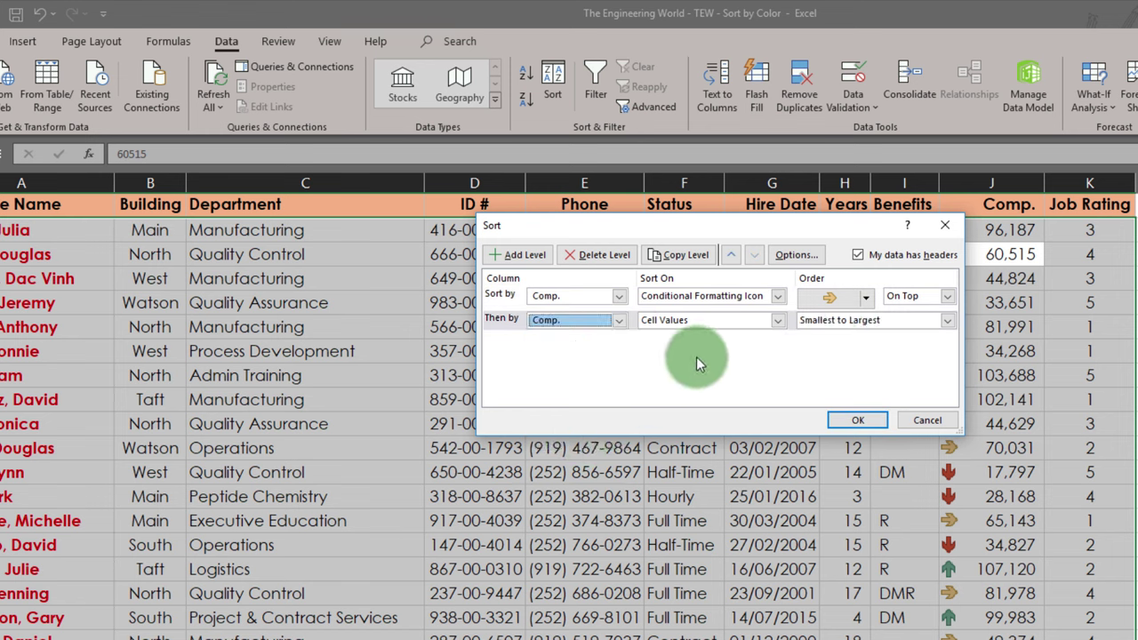
- Make the second level a Comp. Conditional Formatting Icon sort and delete the extra third level
click(531, 255)
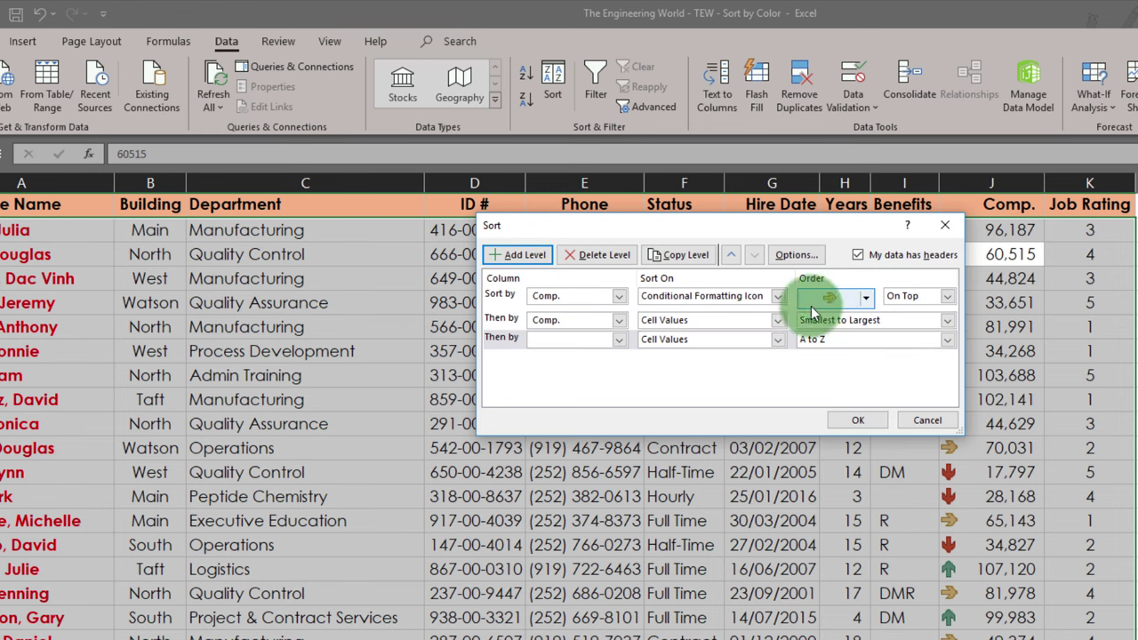
click(617, 321)
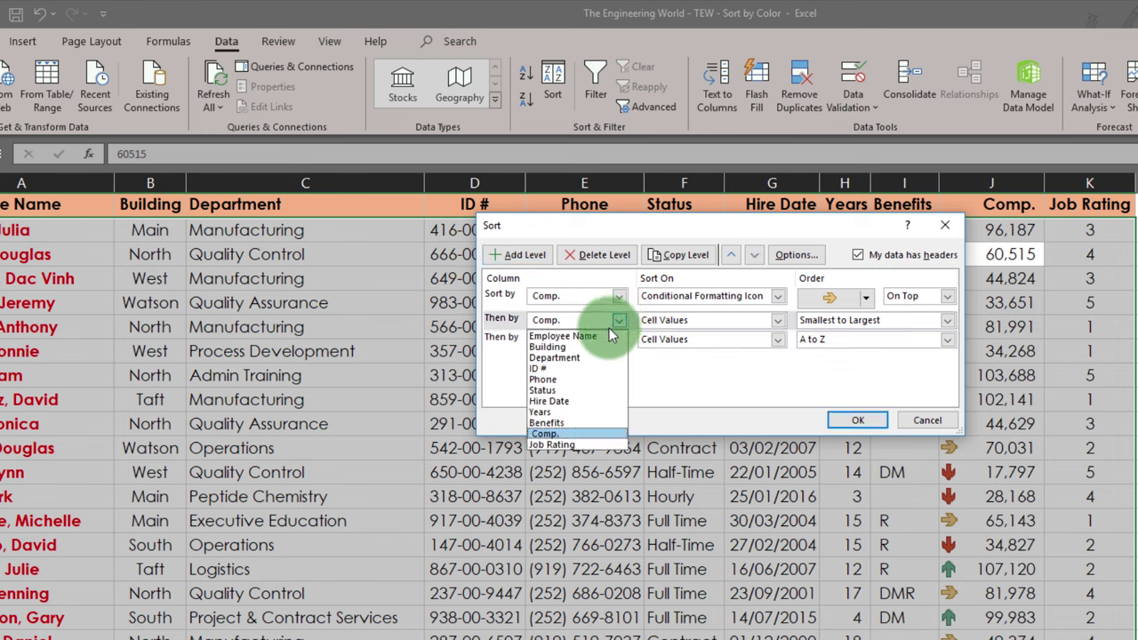
click(587, 373)
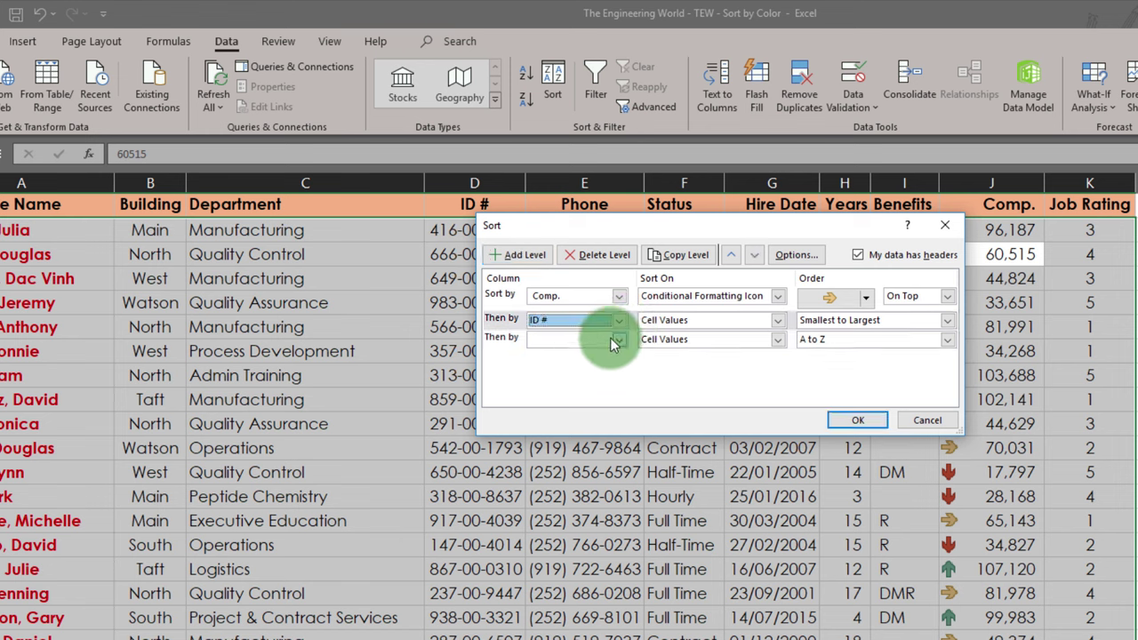
click(617, 321)
click(583, 434)
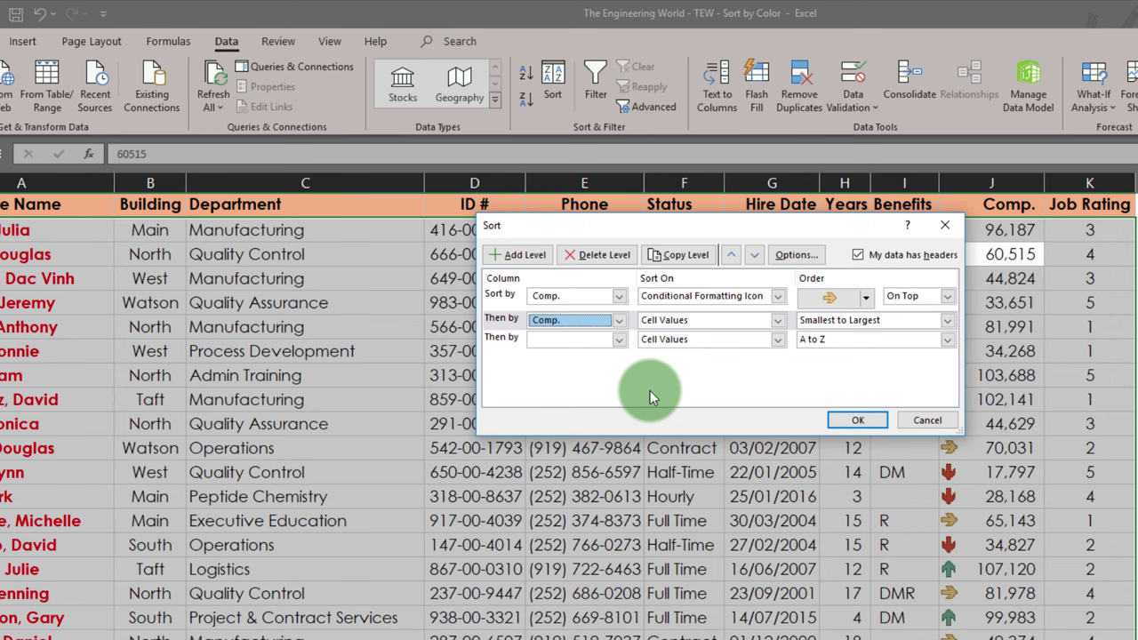
click(779, 321)
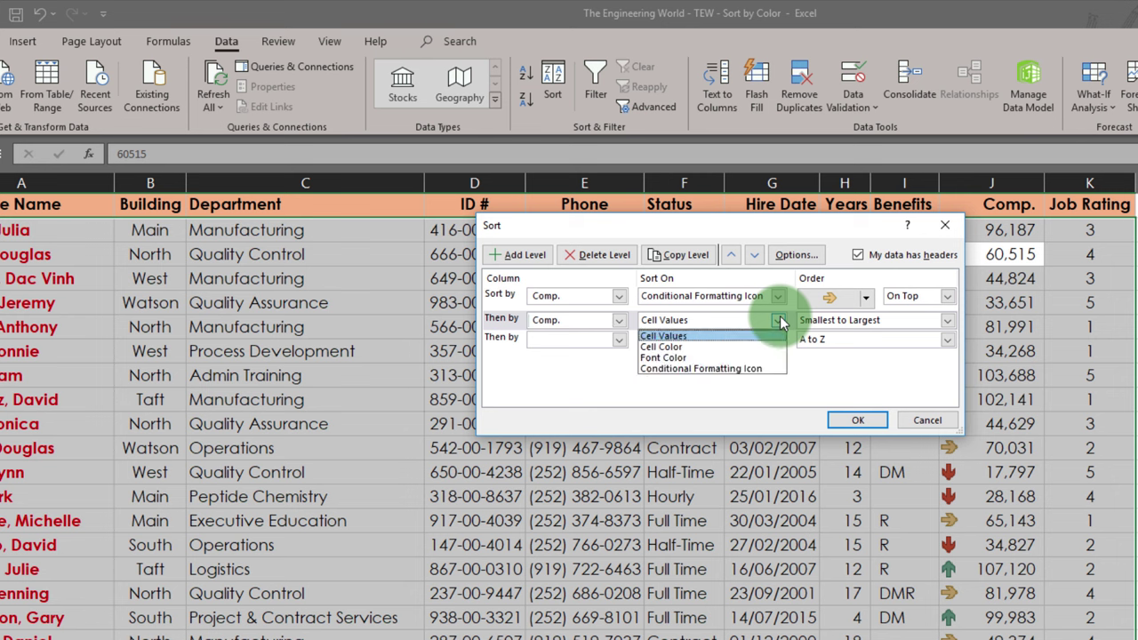
click(748, 369)
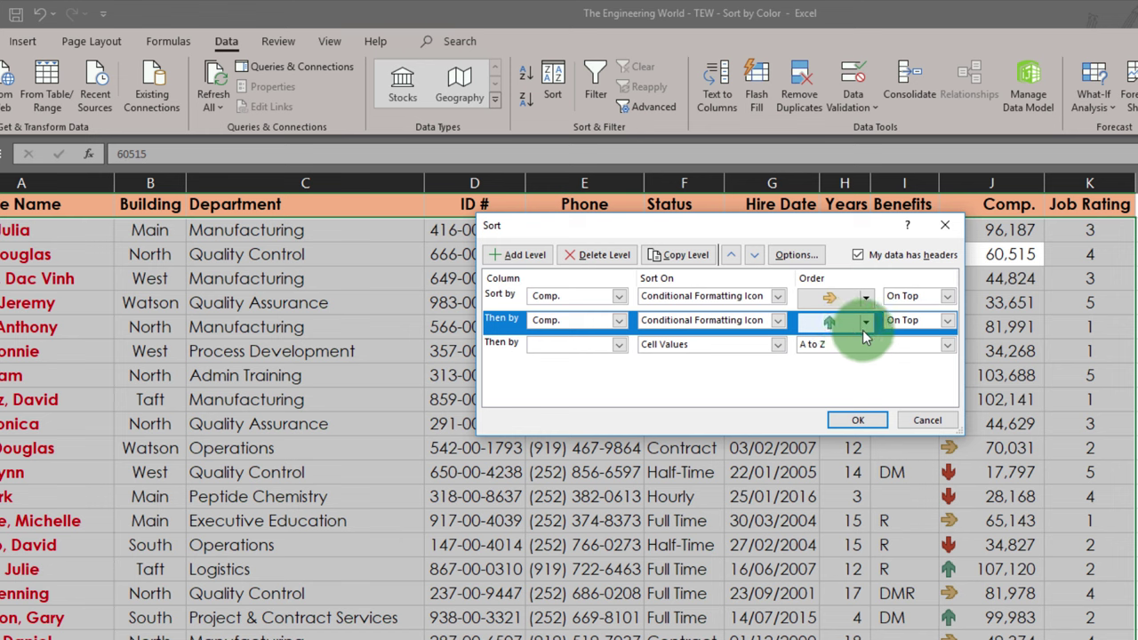
click(581, 347)
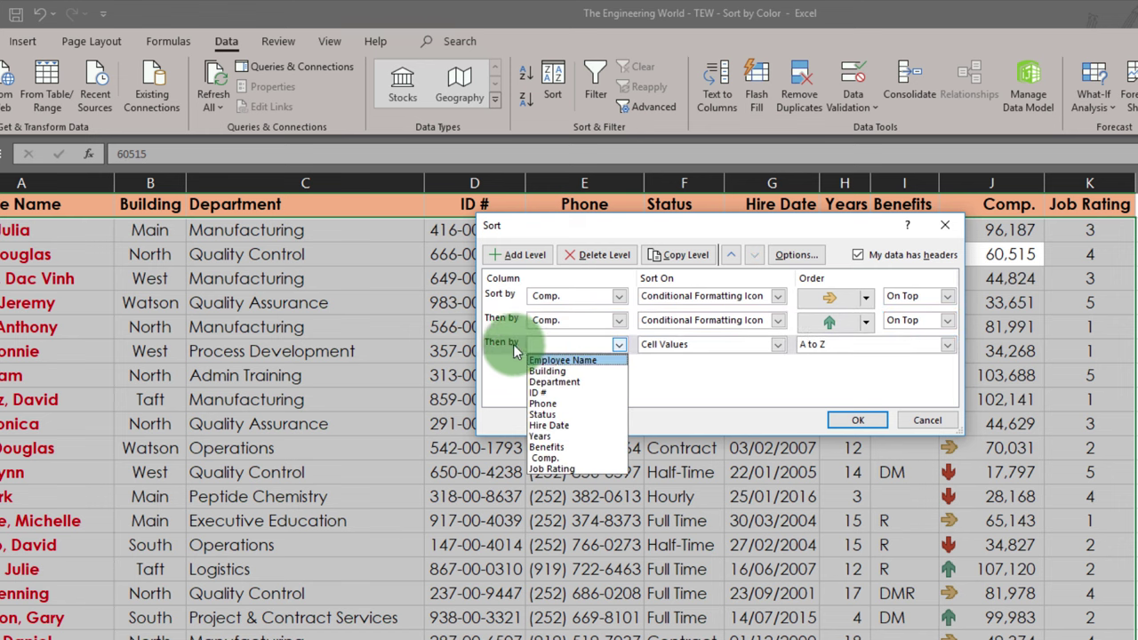
click(598, 267)
click(598, 262)
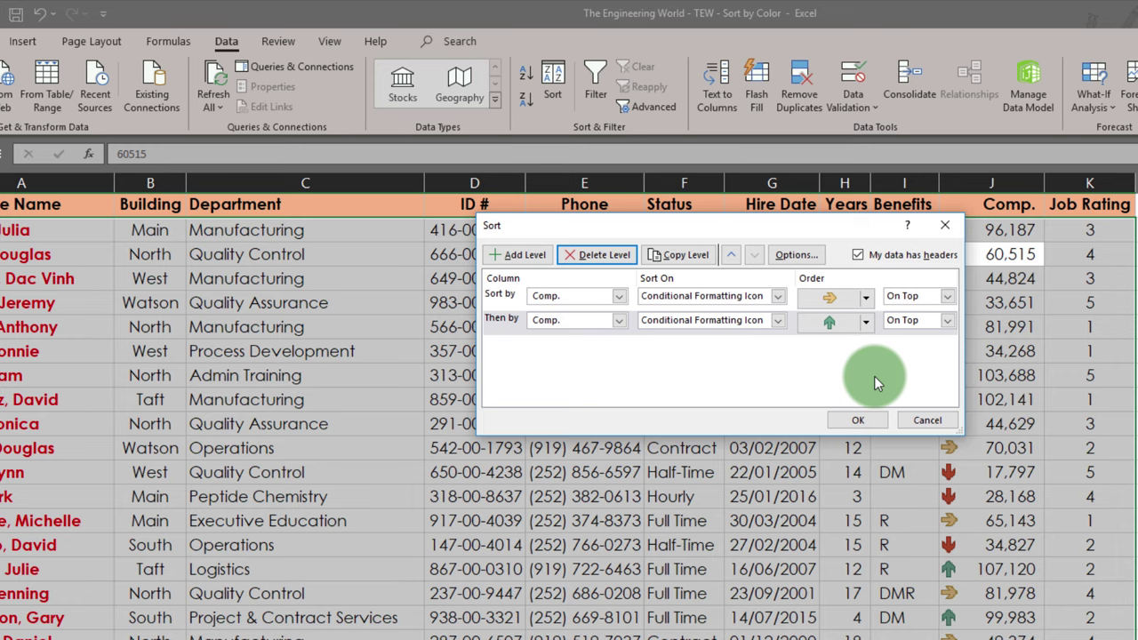
- Apply the Comp. icon sort and check the sideways-arrow rows grouped at the top
click(859, 420)
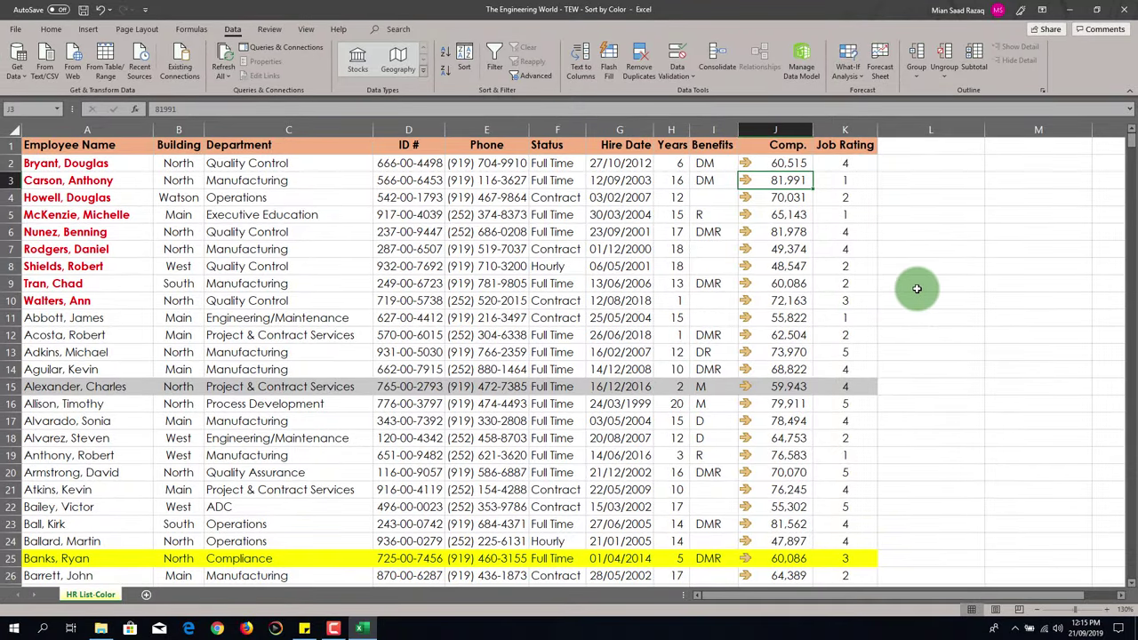
scroll(944, 299, down, 2)
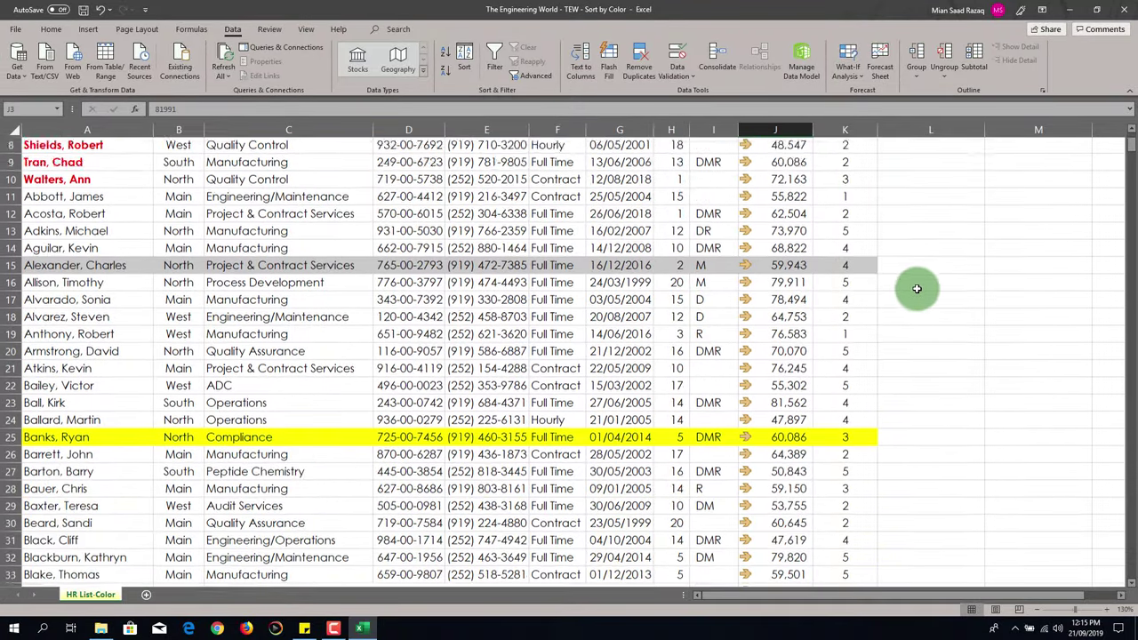
scroll(917, 289, down, 11)
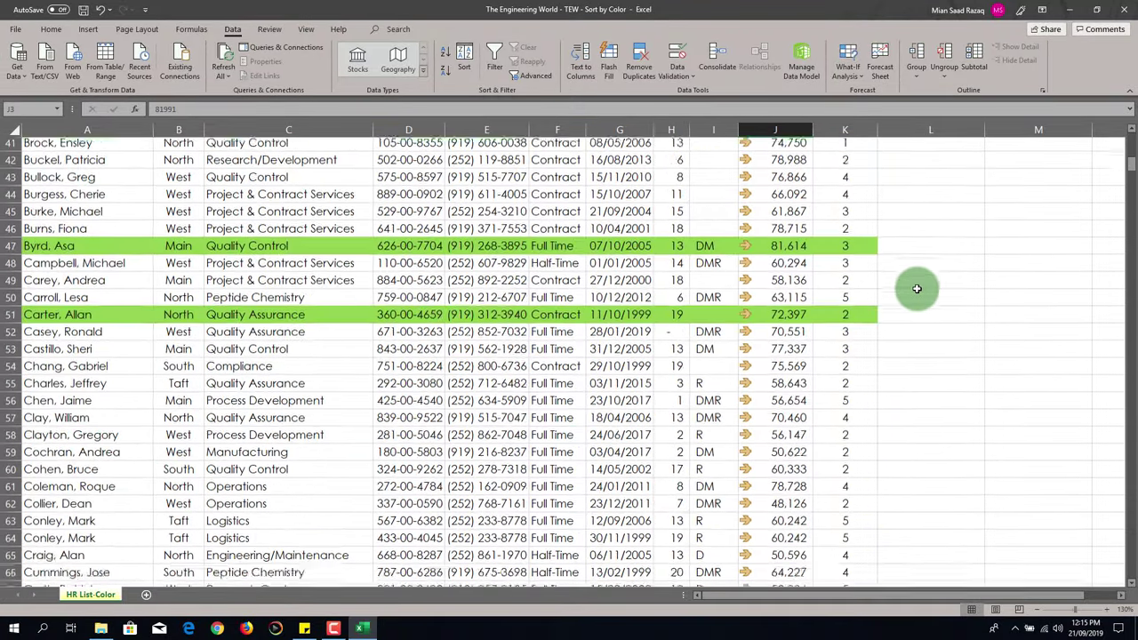
scroll(917, 288, down, 12)
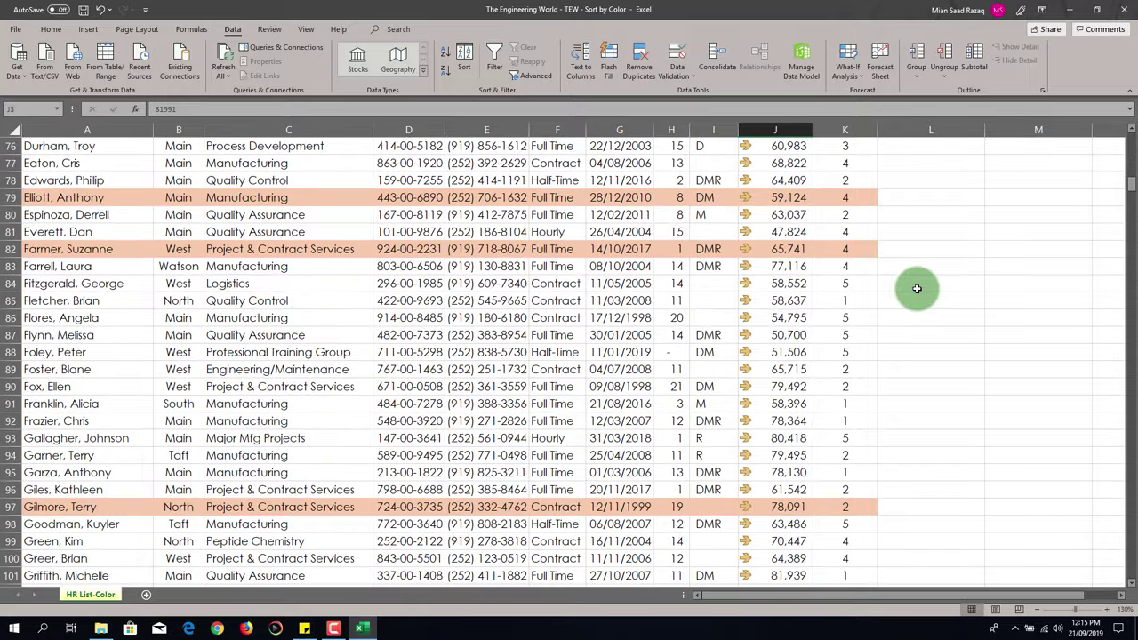
scroll(917, 288, down, 6)
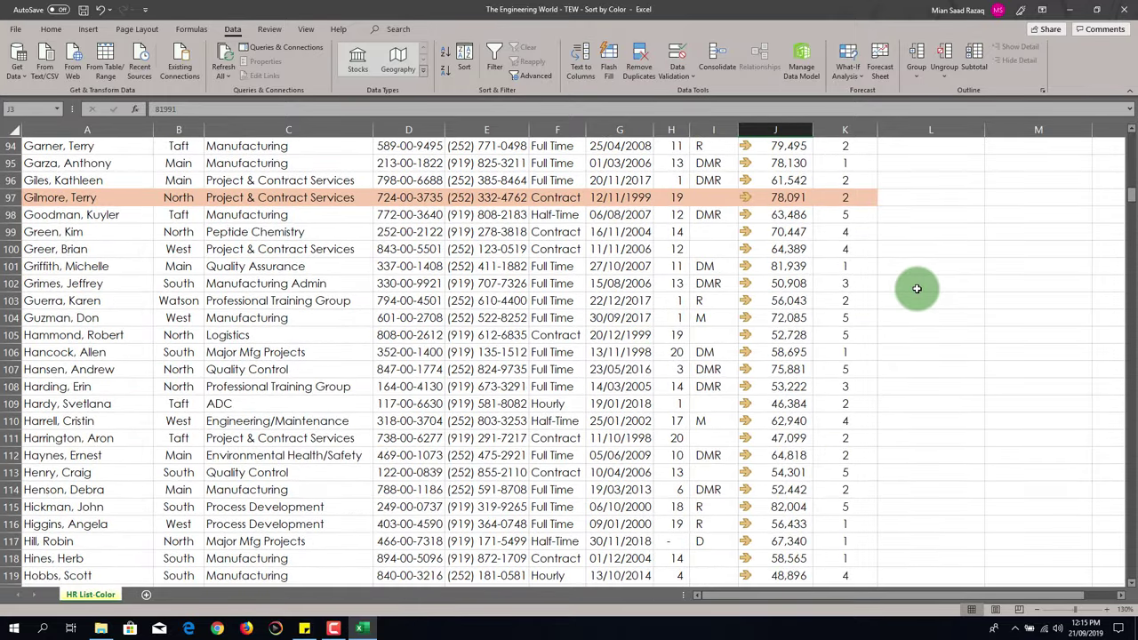
scroll(916, 288, up, 20)
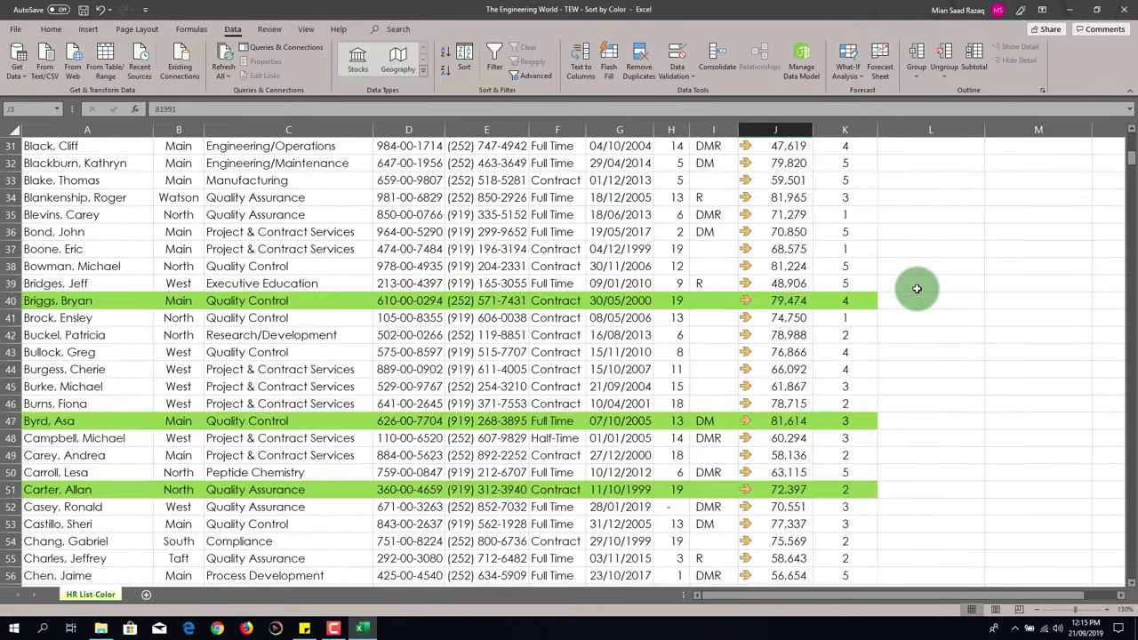
scroll(917, 288, up, 10)
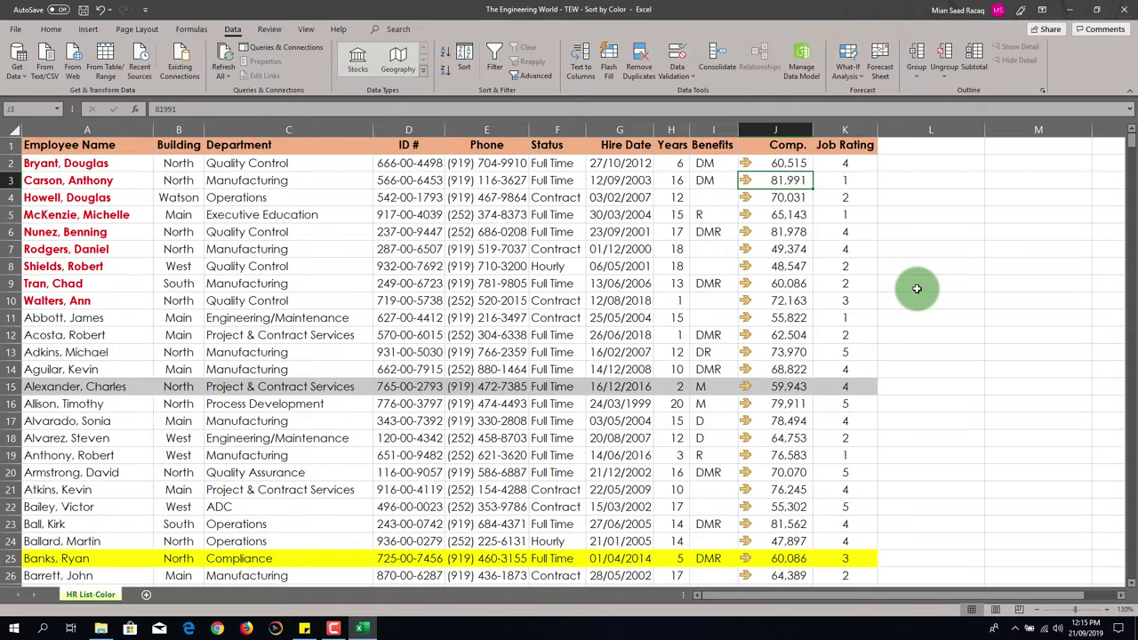